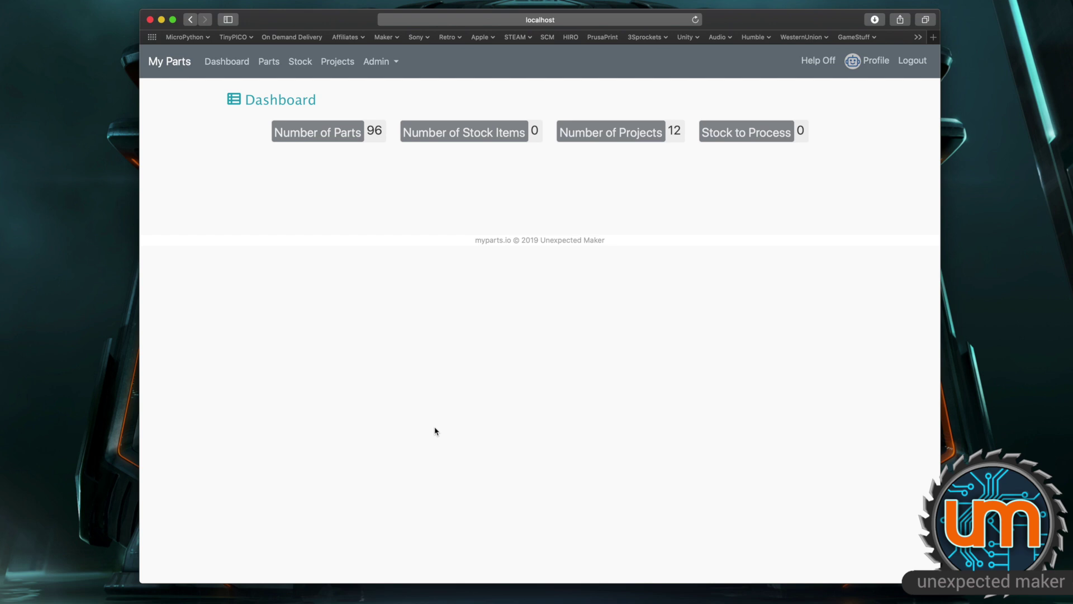
Open the Parts list with the ALL category filter so all 96 parts show
click(271, 71)
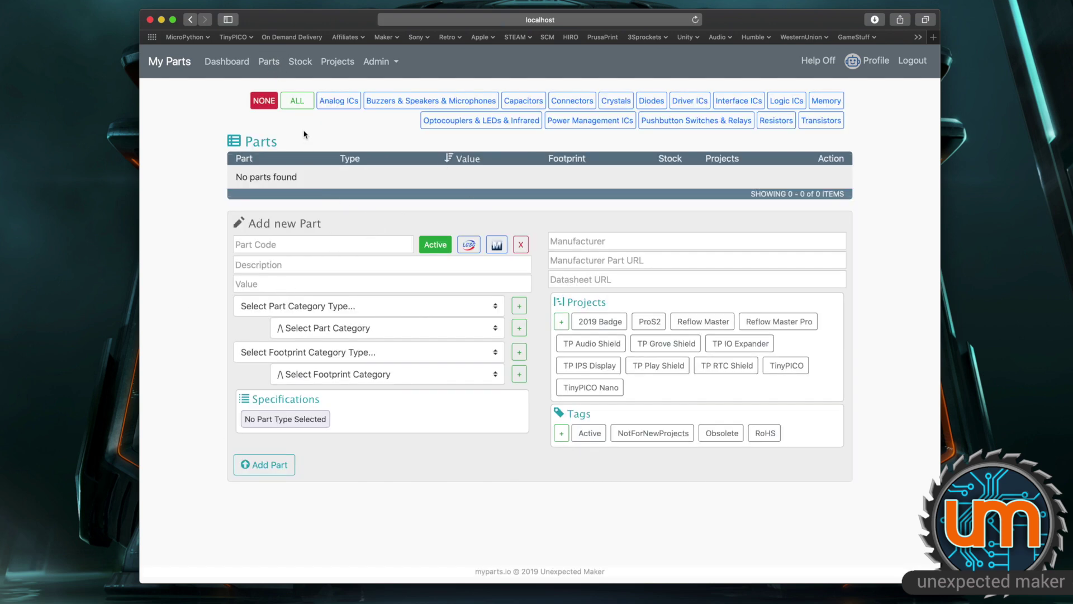
click(296, 101)
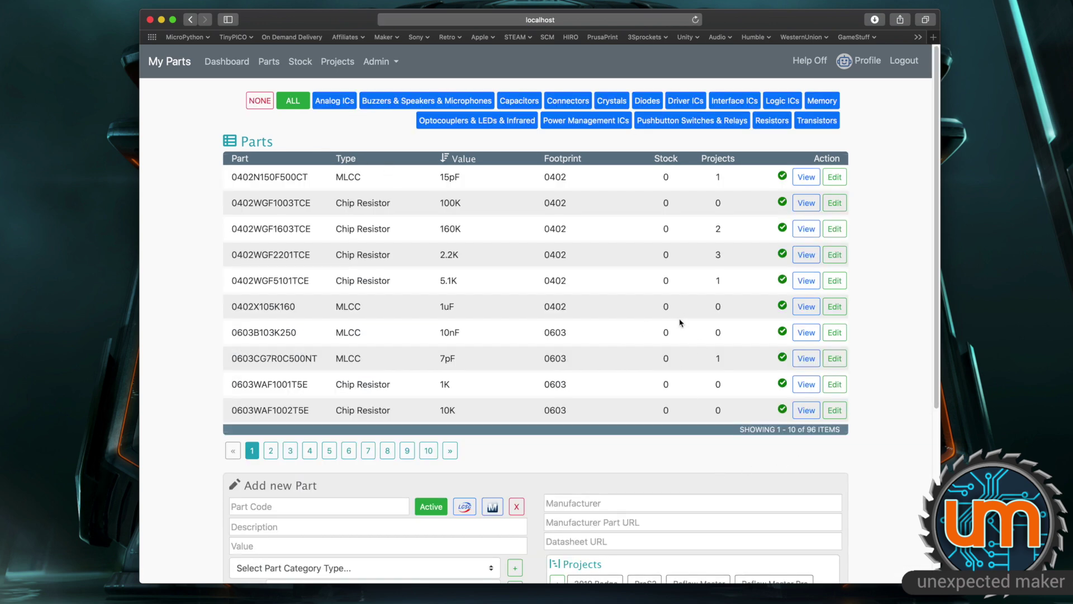
scroll(674, 338, down, 1)
scroll(669, 339, up, 1)
click(296, 61)
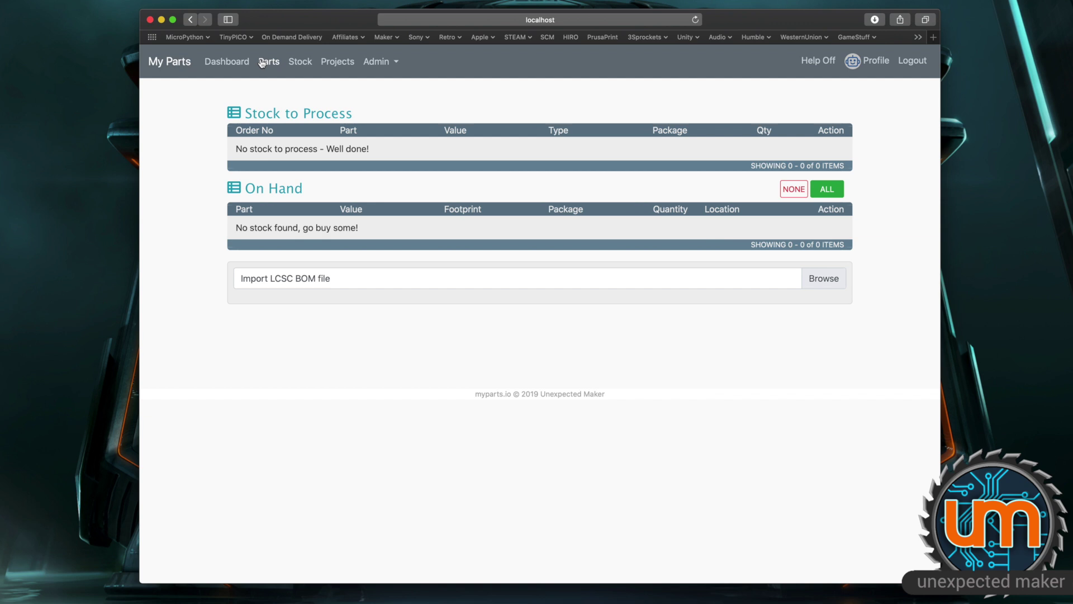
Expand part 0402N150F500CT, confirm it has no stock, and start an Add Stock entry
click(261, 62)
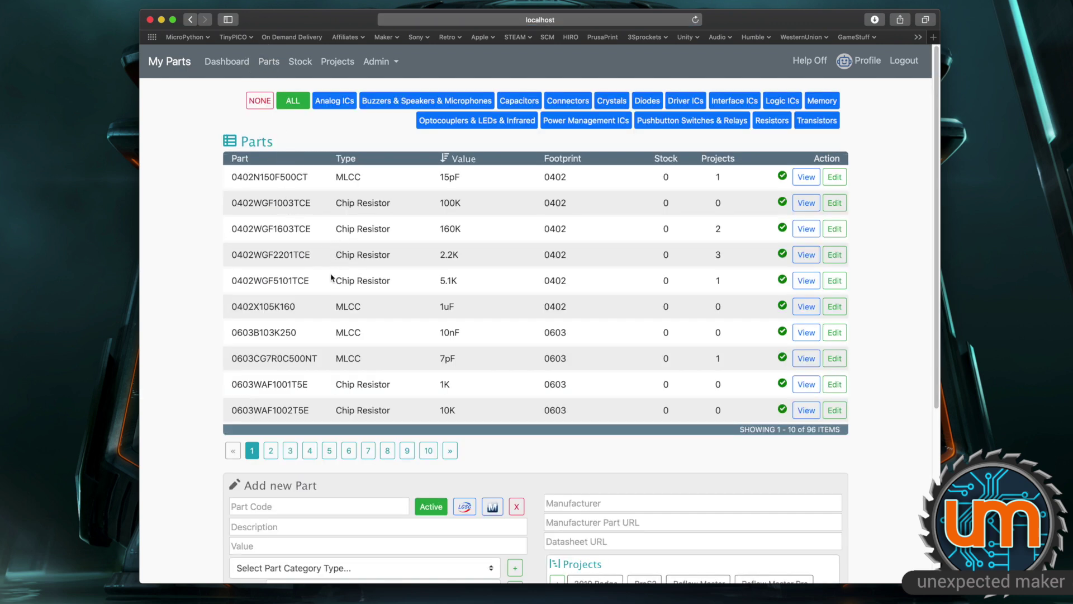
click(807, 180)
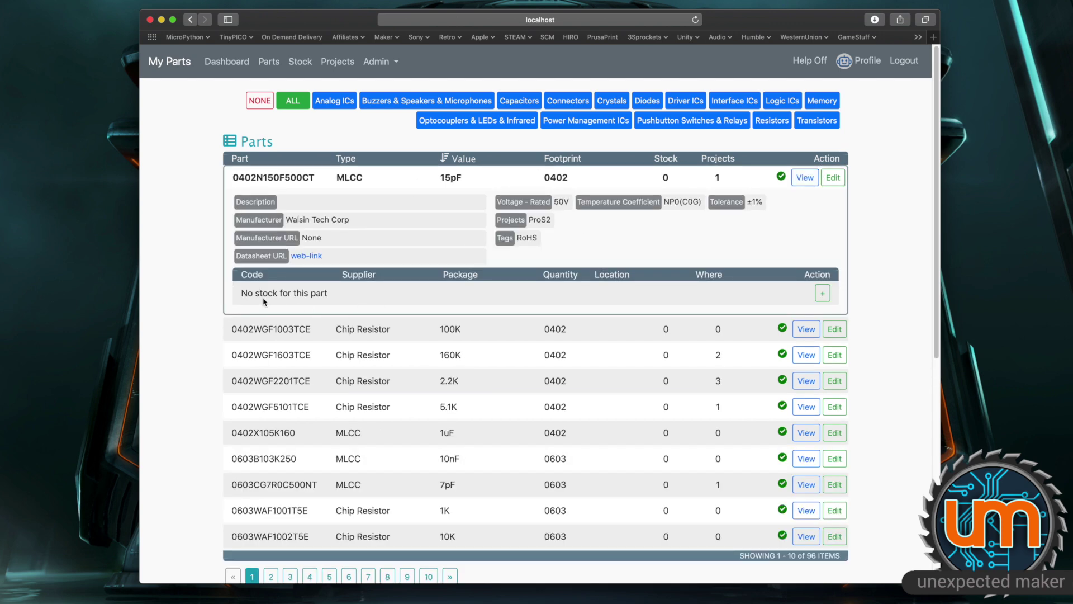
drag(237, 294, 356, 295)
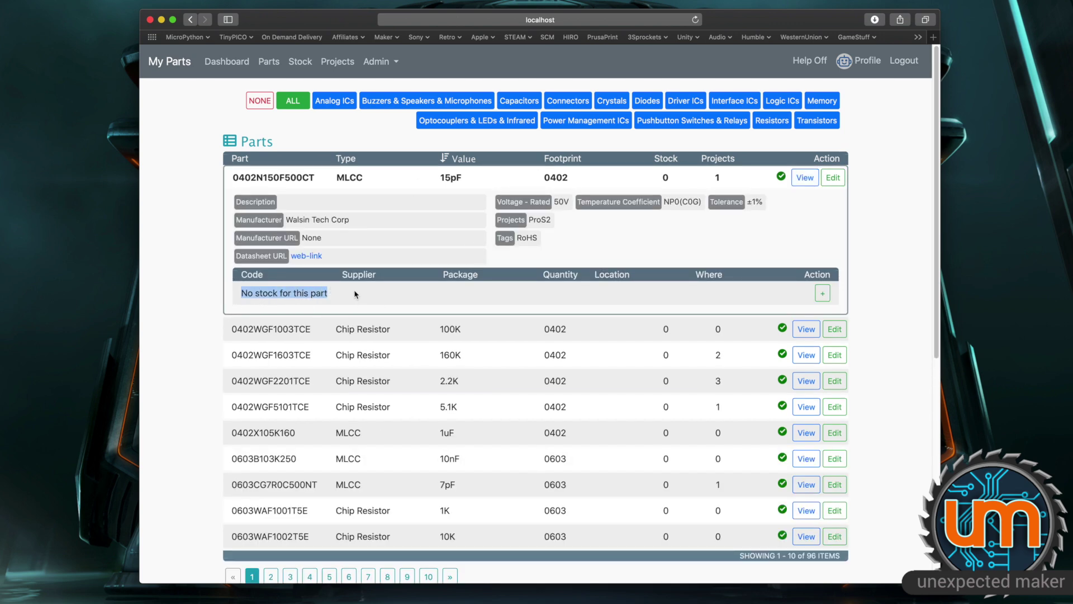
click(822, 293)
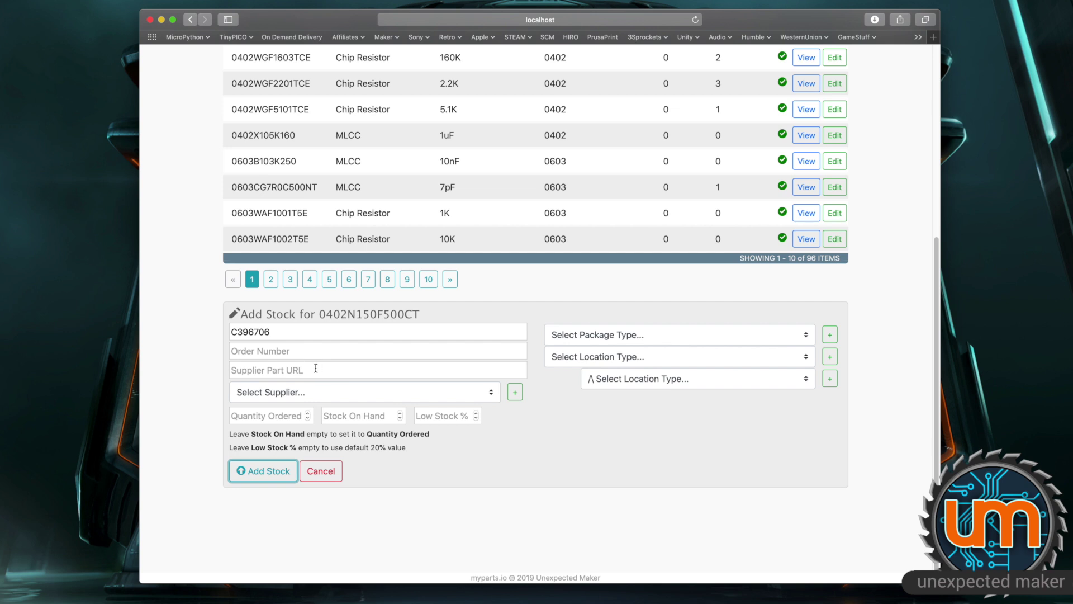
Browse the Supplier, Package Type and Location options, including Reel Rack locations Black, Blue, Red
click(306, 393)
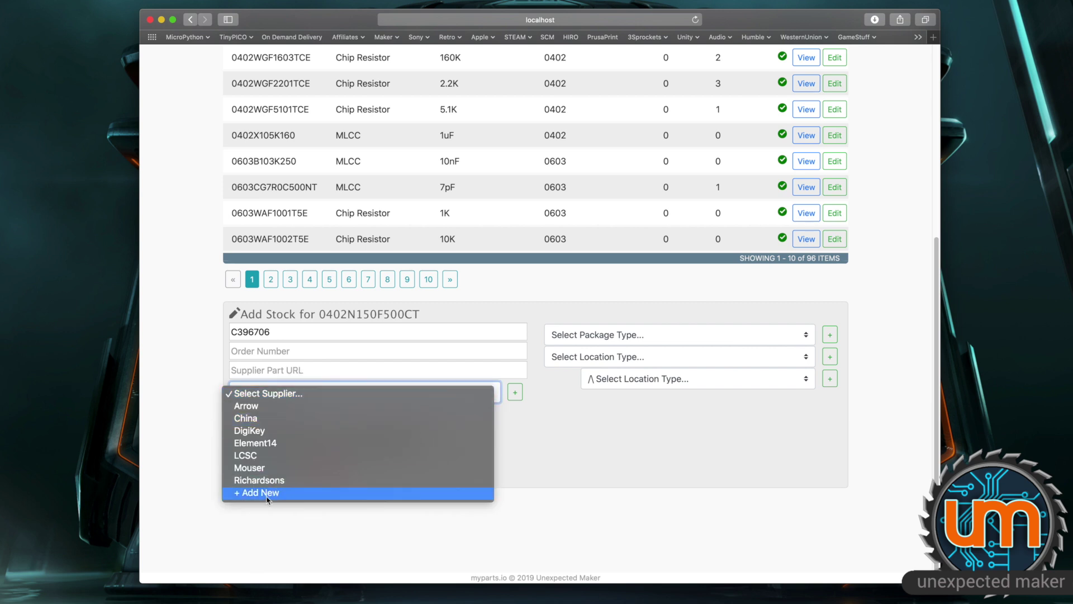
click(257, 537)
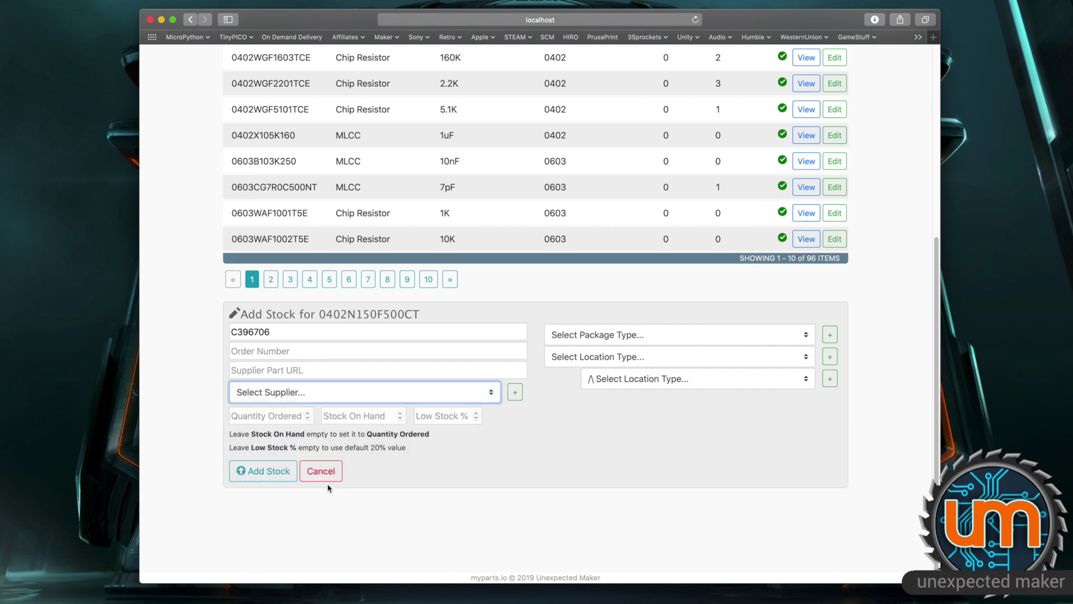
click(609, 335)
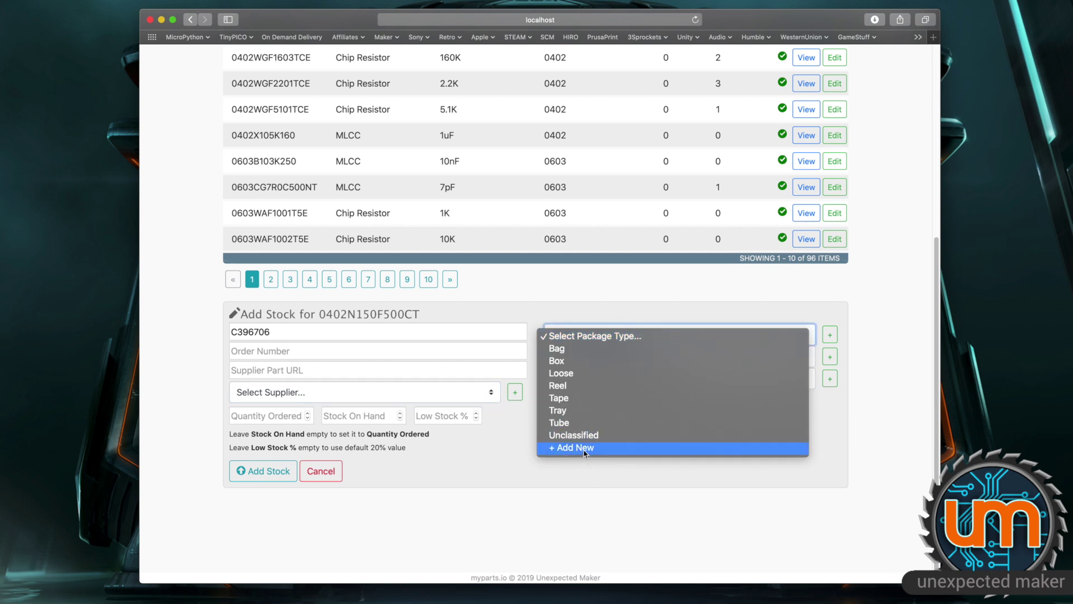
click(627, 361)
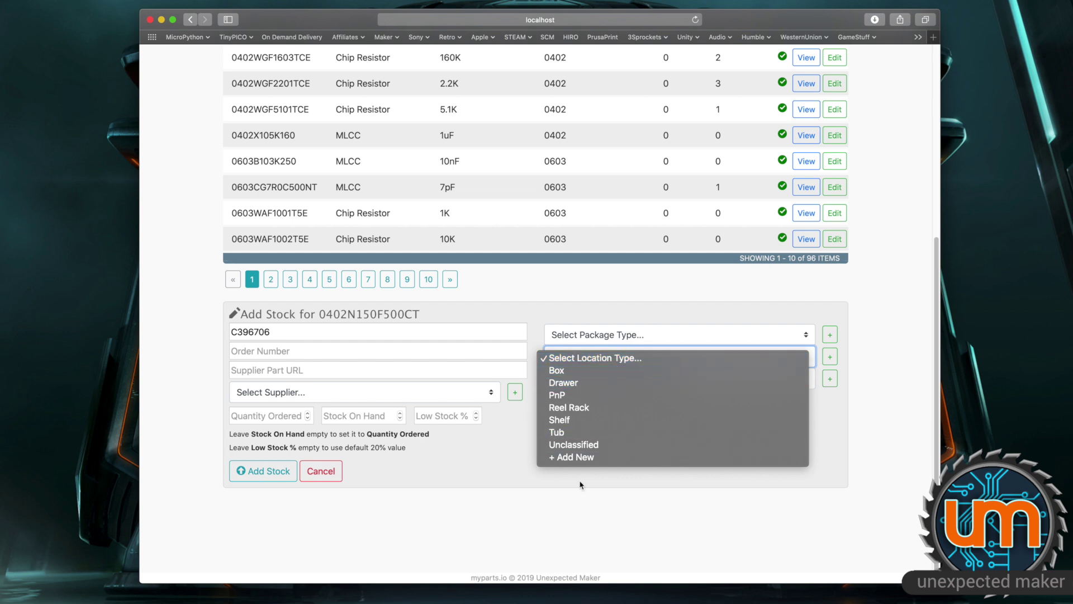
click(607, 408)
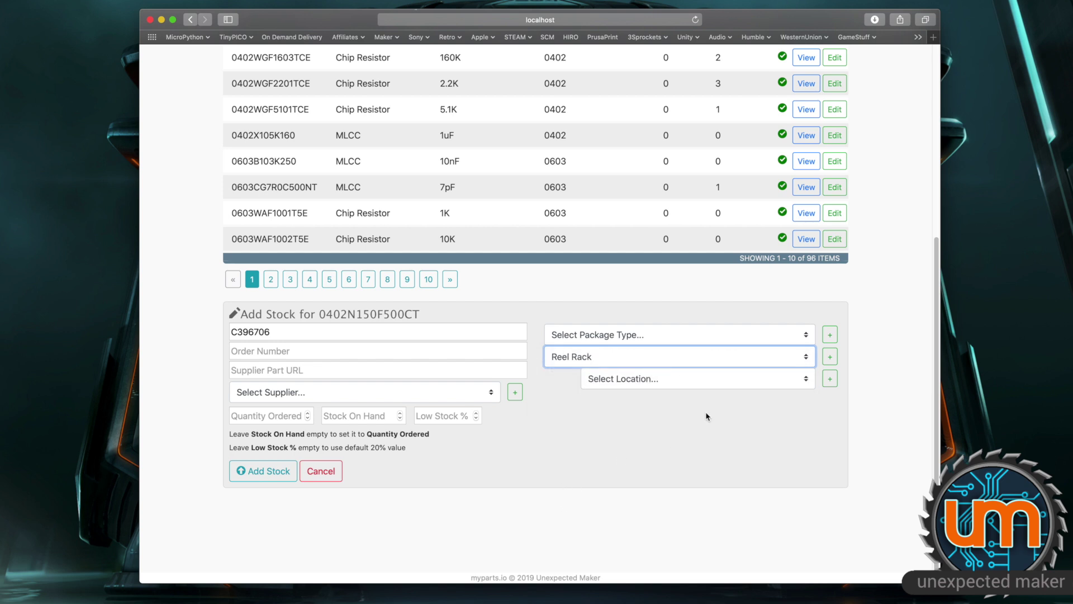
click(673, 383)
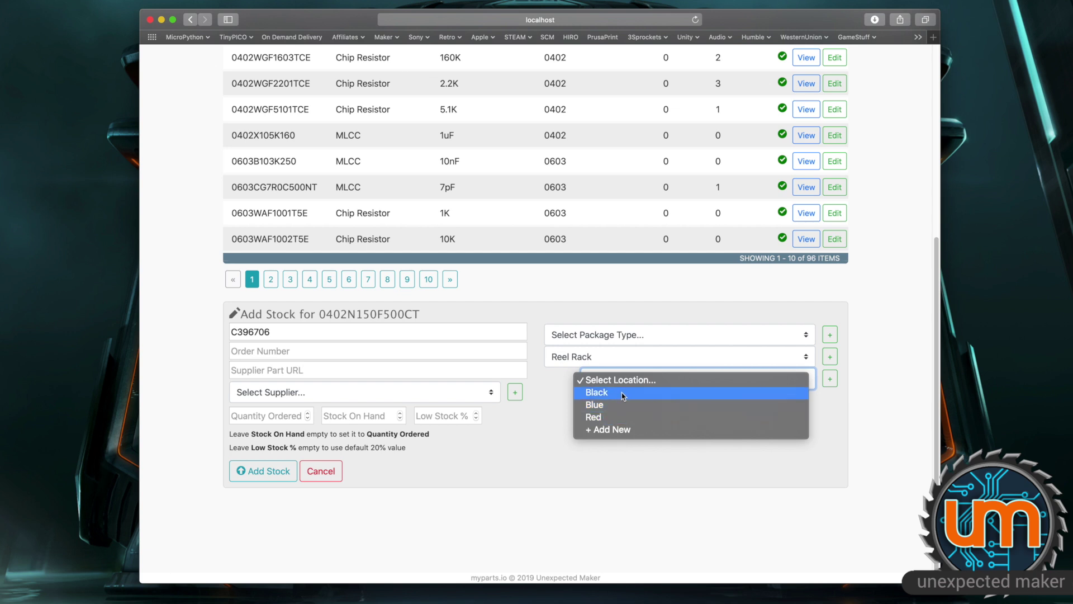
click(510, 463)
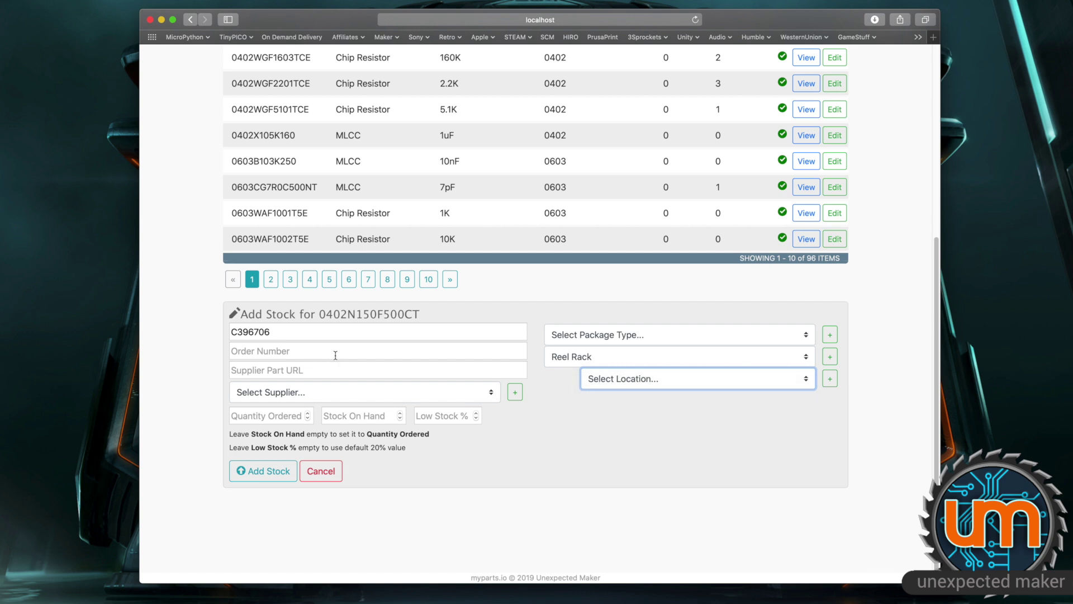
Inspect the quantity fields and the default 20% low-stock value, then cancel the entry
click(267, 416)
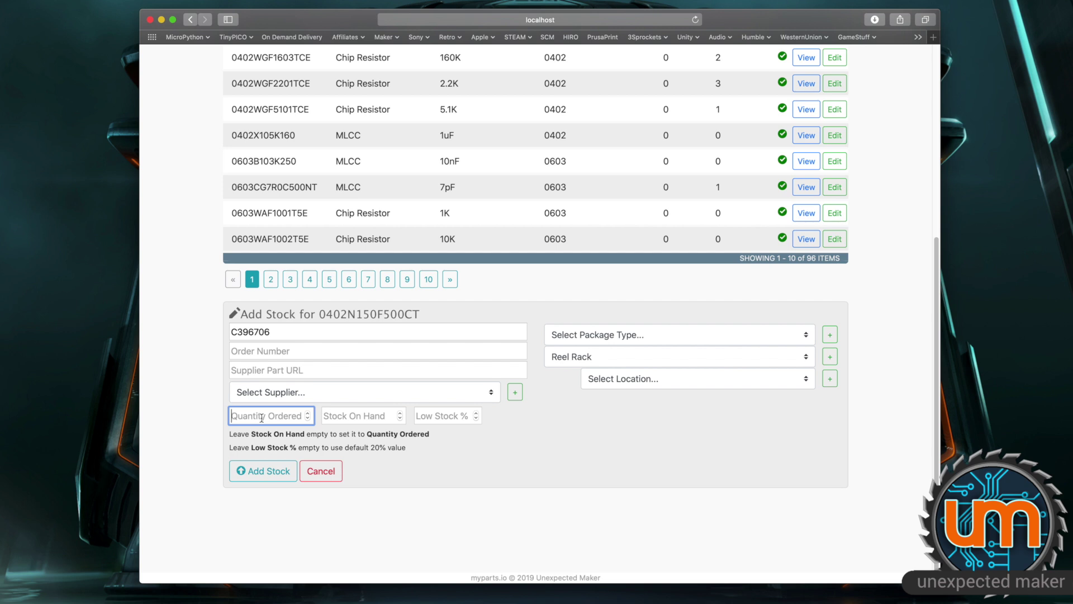
click(356, 416)
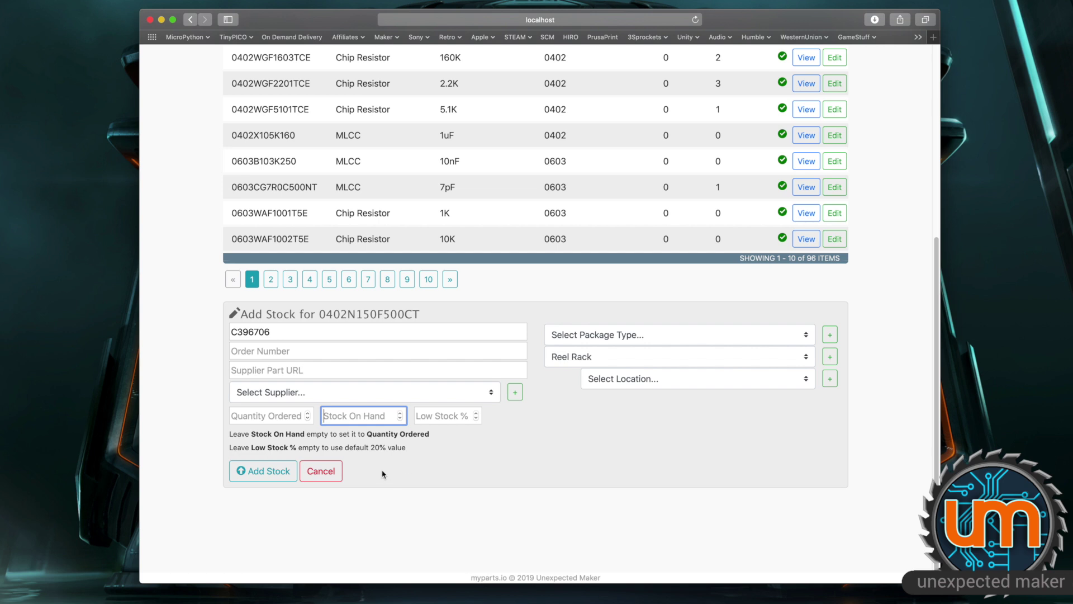
click(260, 415)
click(463, 478)
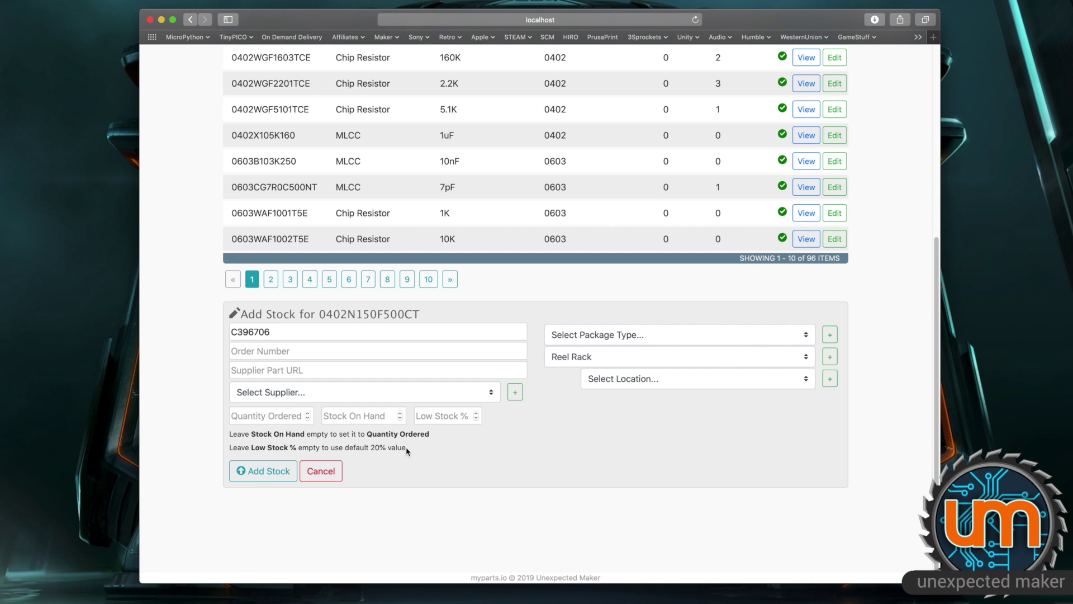
double_click(384, 448)
click(433, 451)
click(358, 417)
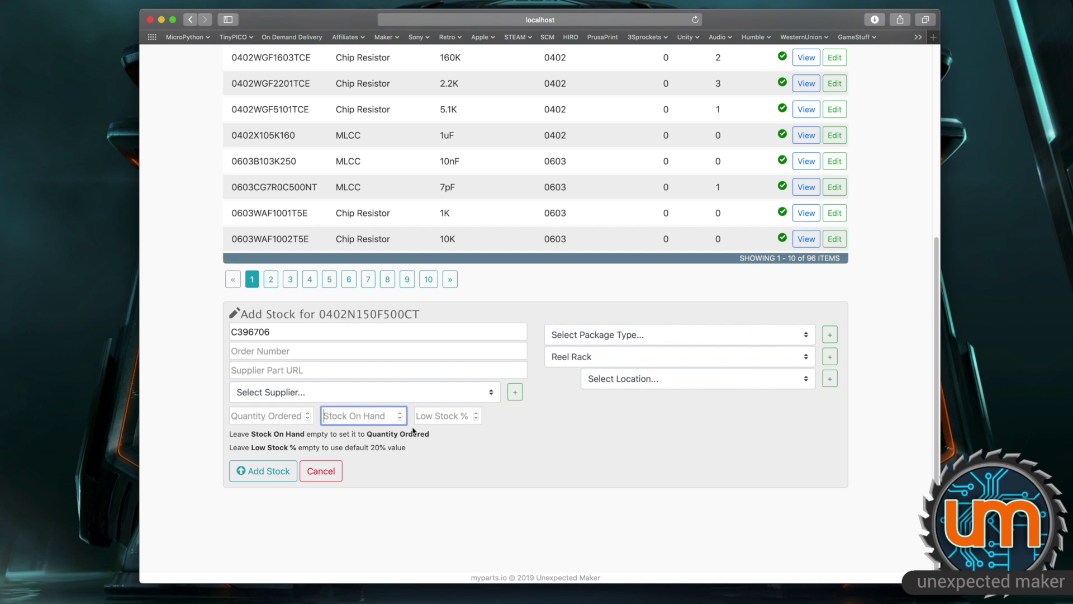
click(290, 419)
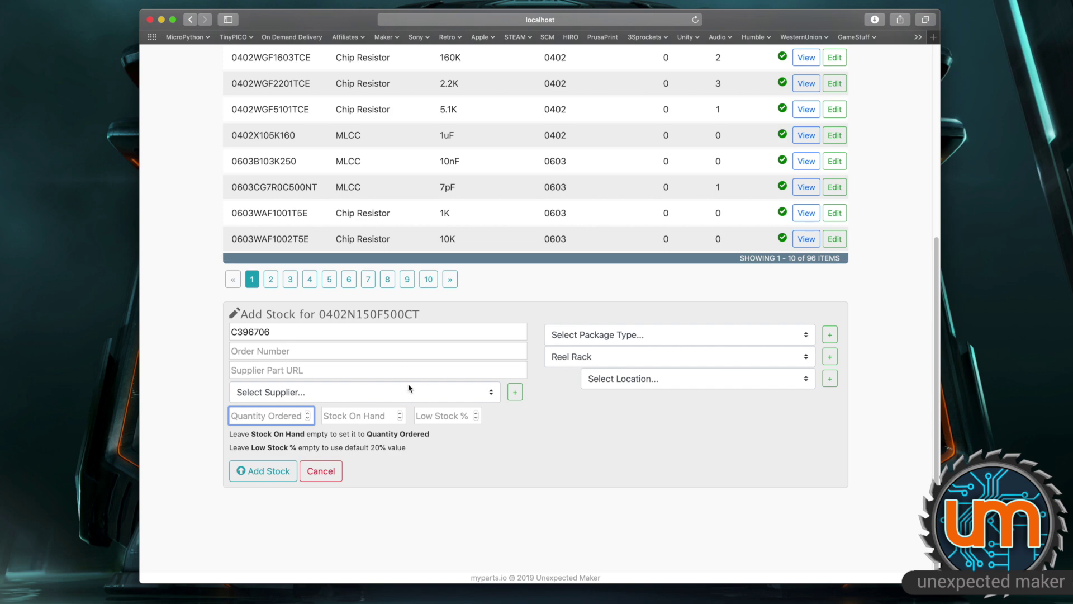
click(333, 474)
Go to the Stock page, which has no items to process and nothing on hand
scroll(423, 413, up, 5)
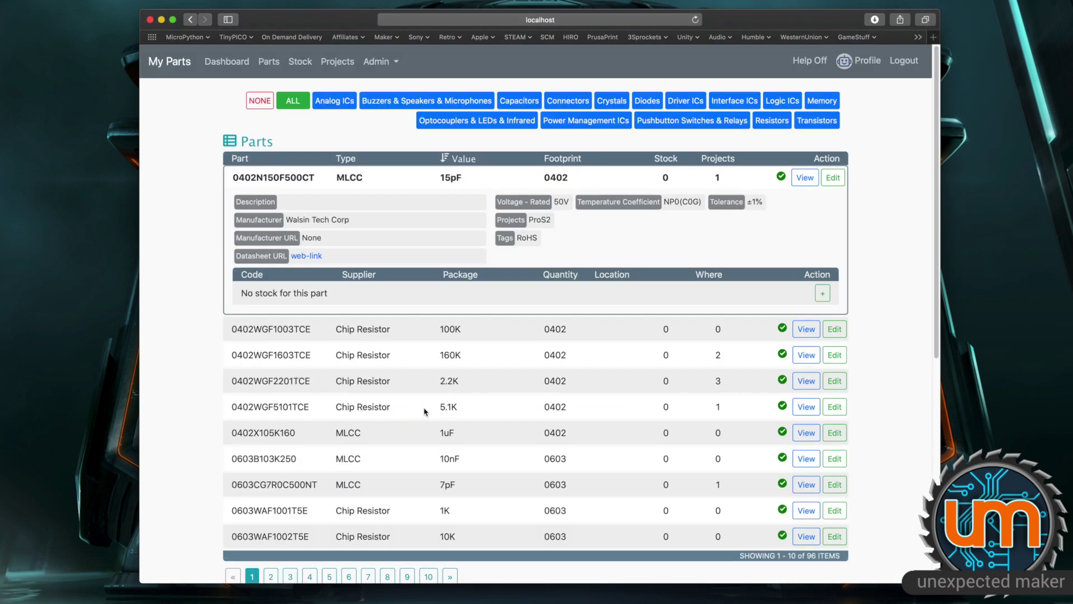
click(305, 66)
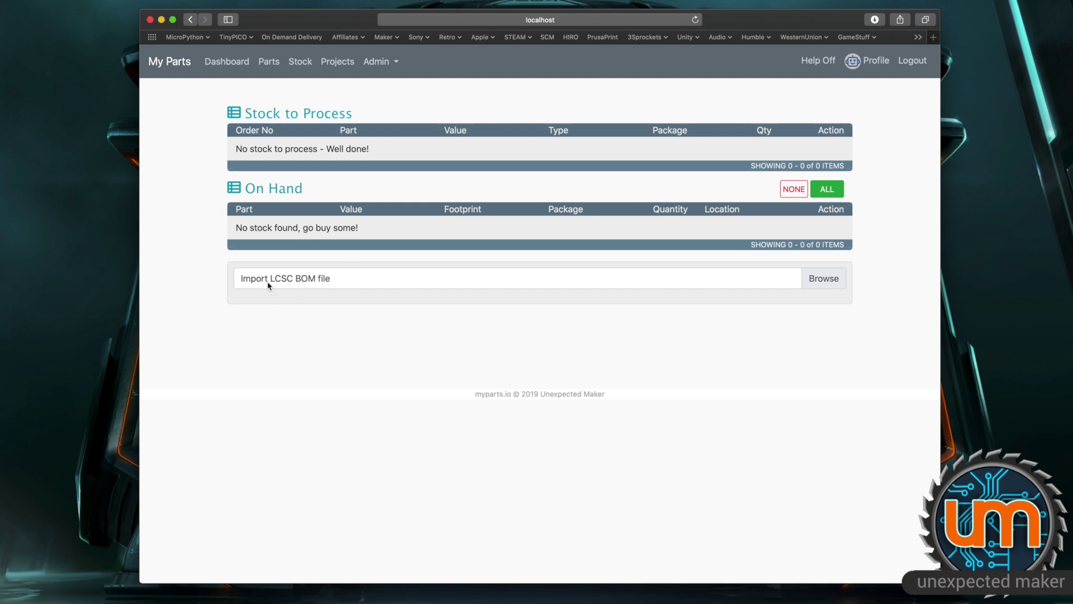
Import LCSC_Exported_20200222_20200129VTQV.xlsx as the LCSC order BOM
click(824, 279)
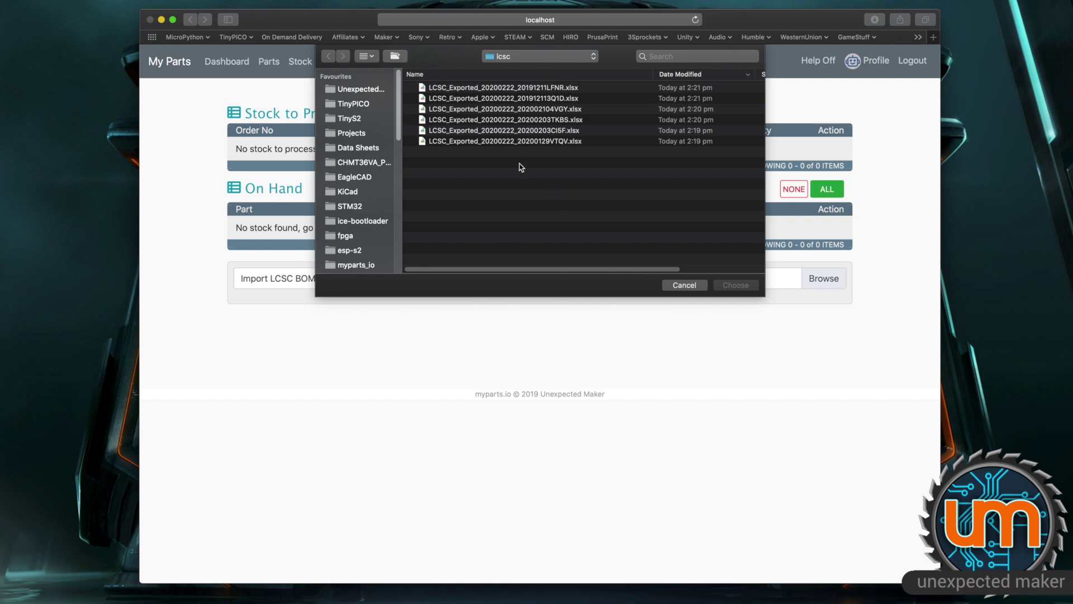
click(534, 143)
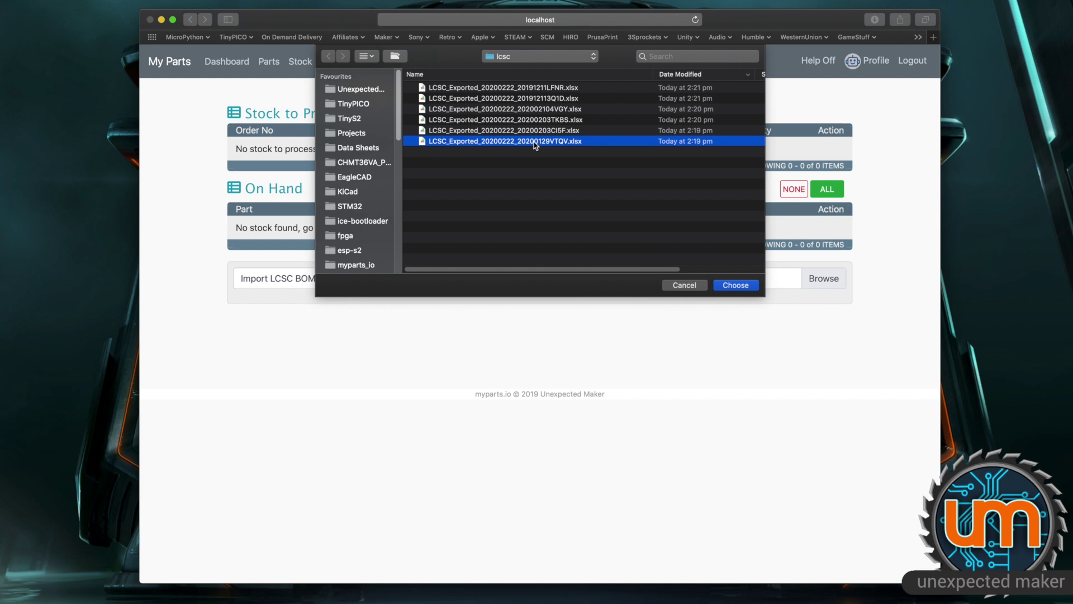
click(737, 286)
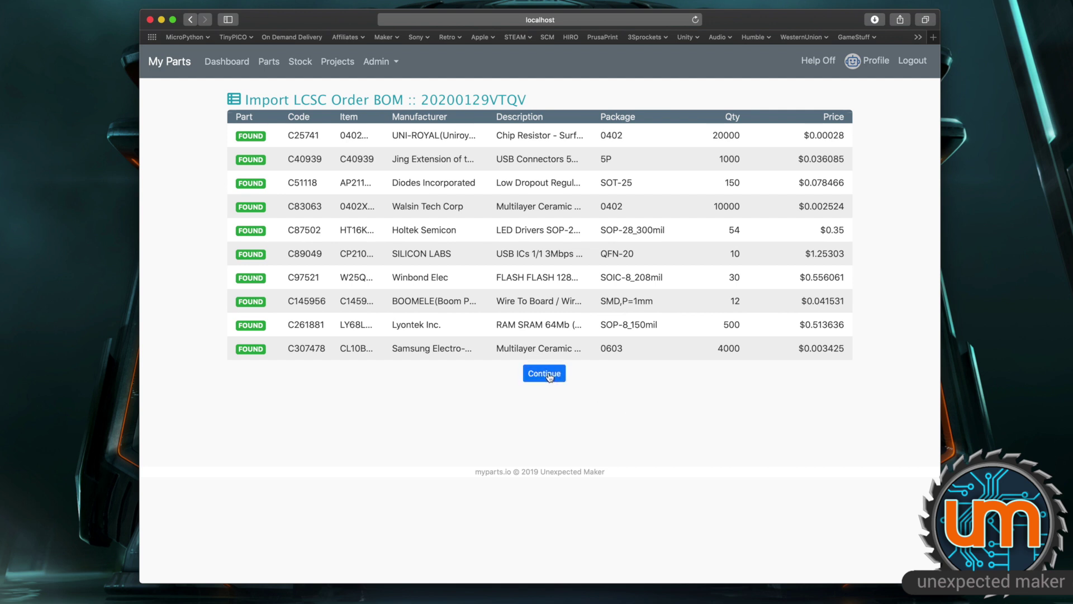
click(549, 378)
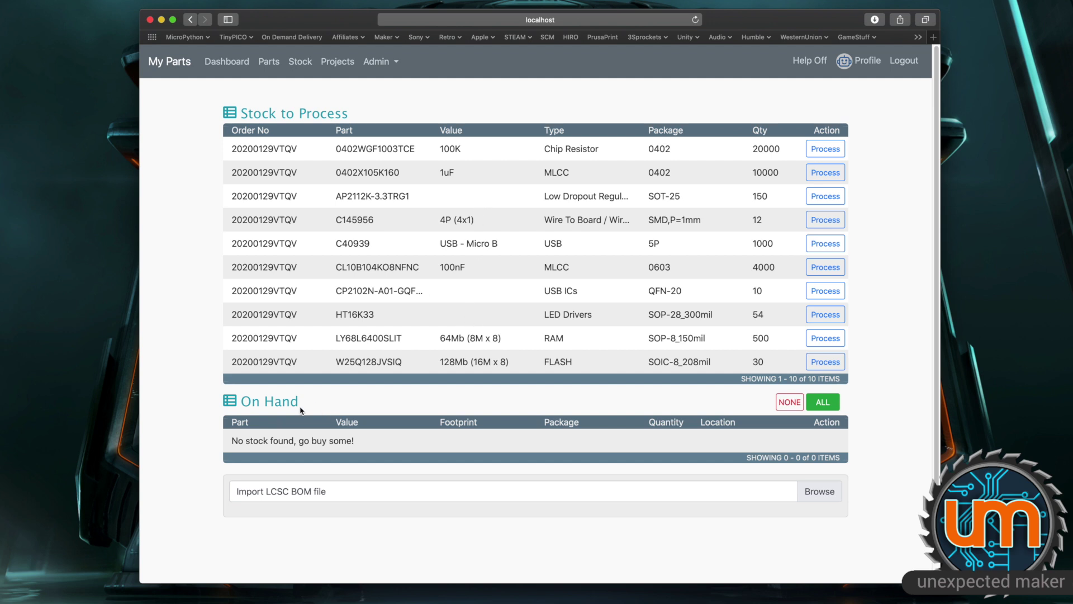
scroll(371, 420, down, 1)
scroll(369, 427, up, 1)
Add the 1000 C40939 USB connectors to On Hand as a Reel in a Tub at Floor
click(817, 246)
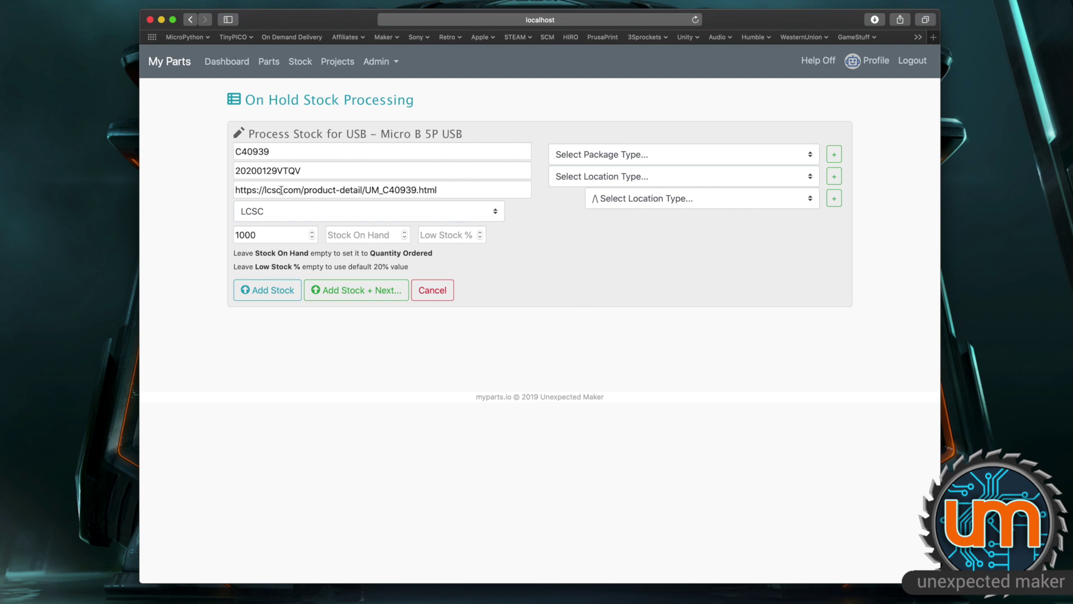
click(286, 292)
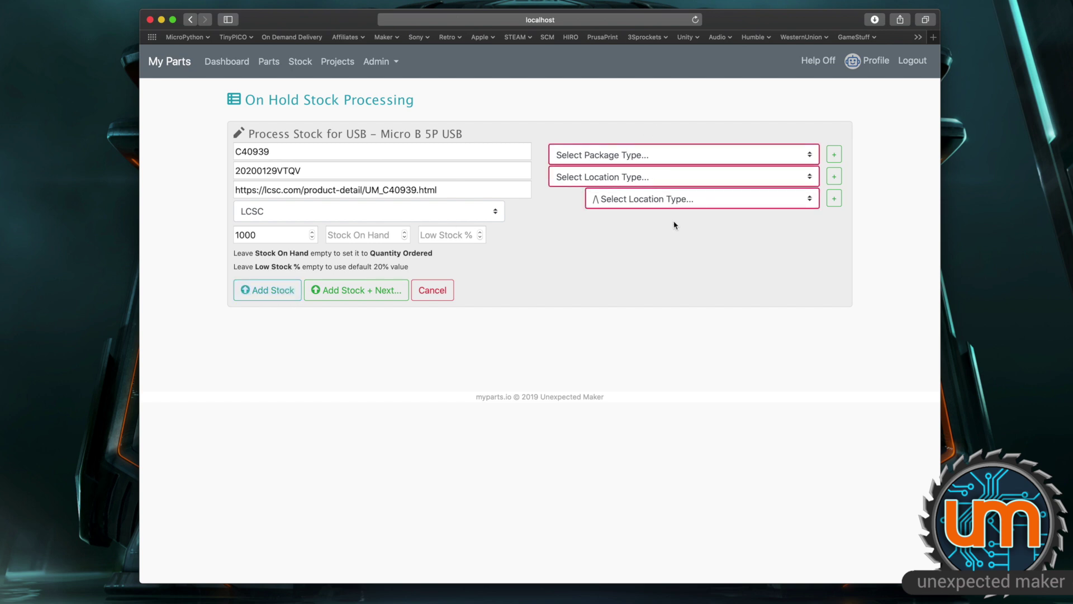
click(656, 156)
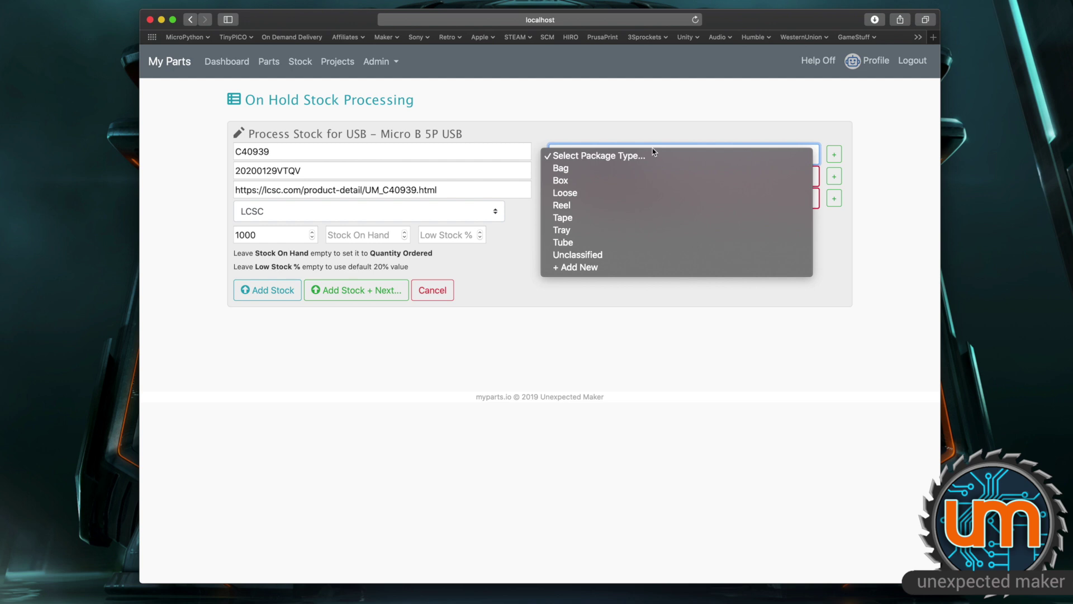
click(620, 204)
click(638, 178)
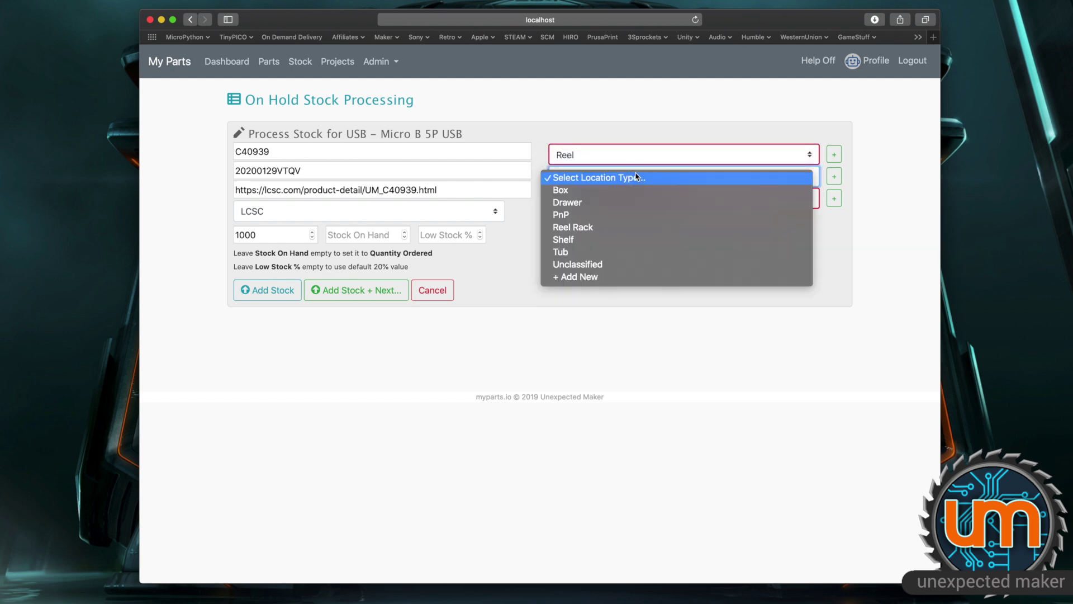
click(596, 253)
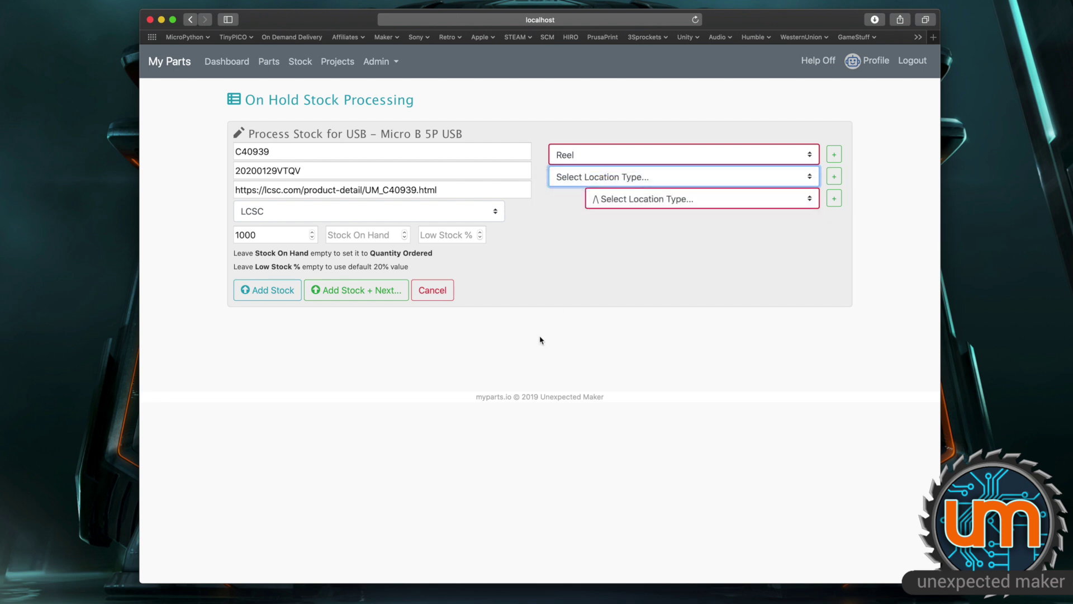
click(643, 201)
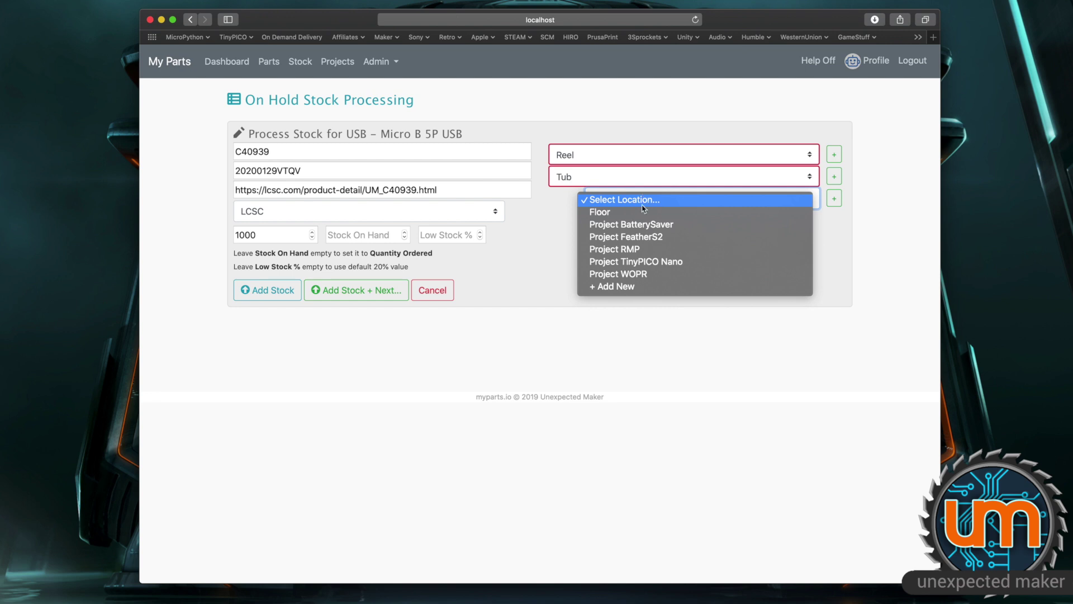
click(621, 215)
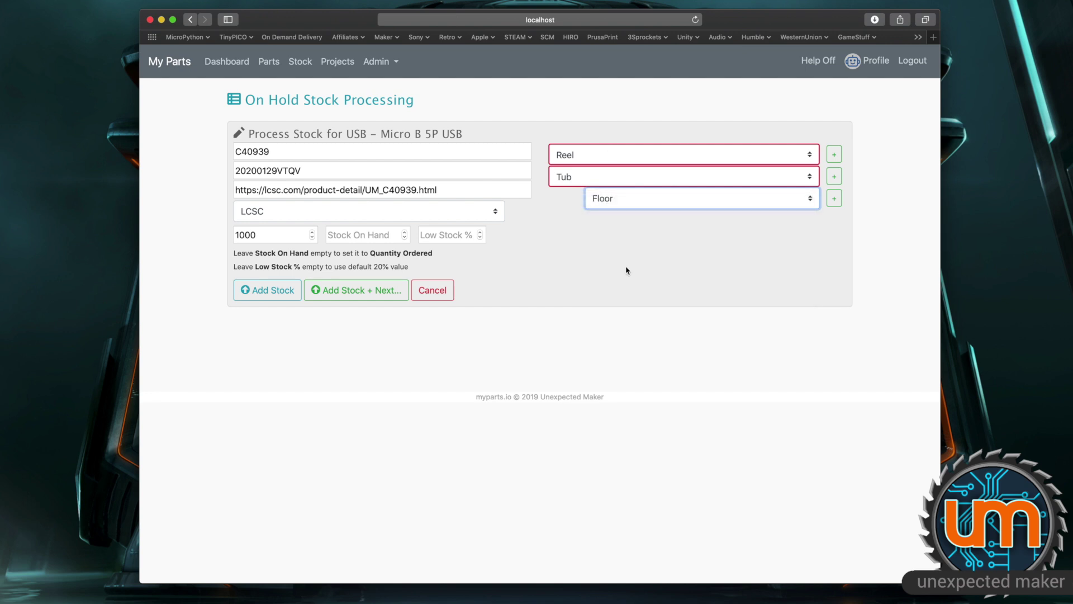
click(281, 296)
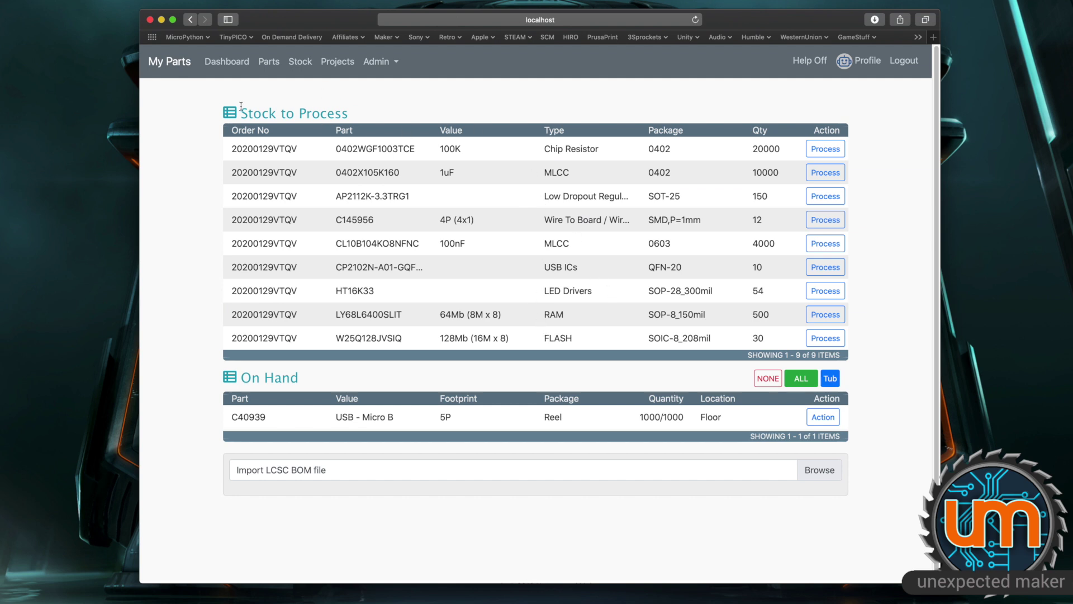
Check the C40939 part's page via Go to Part, then return to Stock
scroll(562, 229, down, 1)
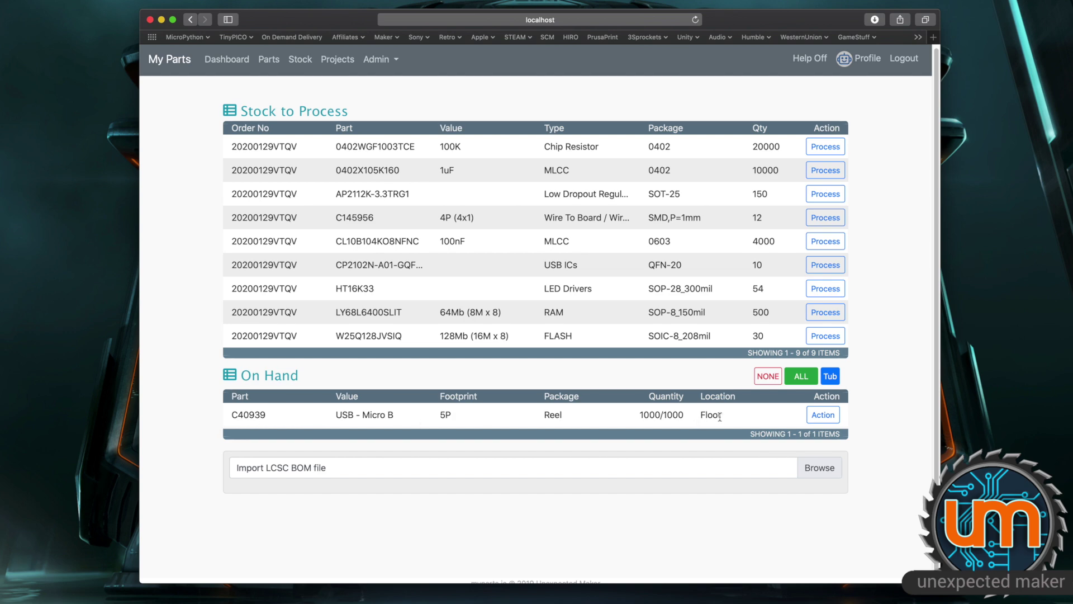
click(823, 415)
click(612, 439)
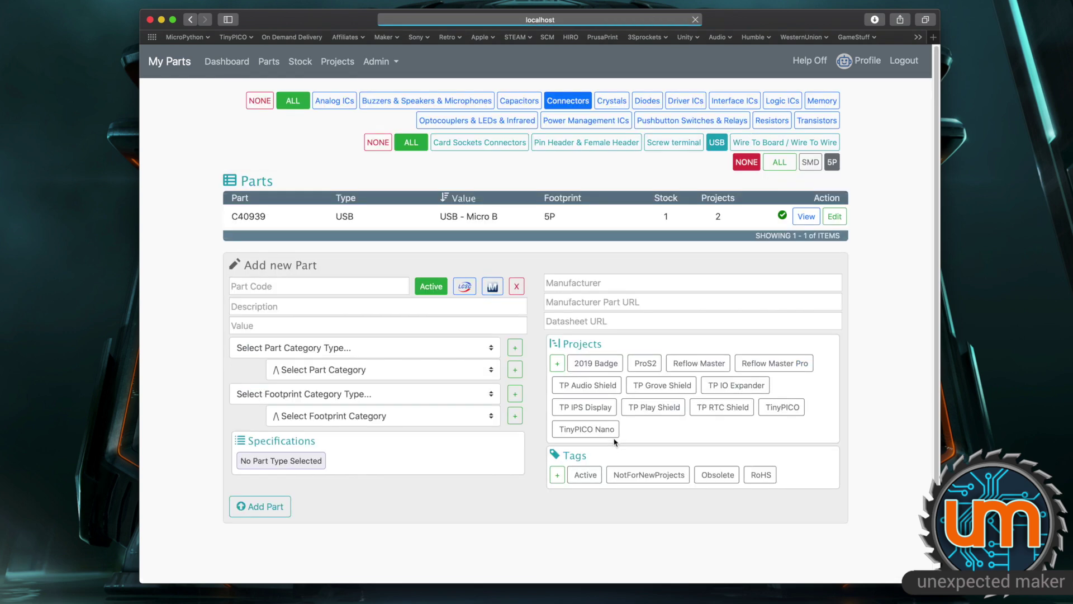
click(806, 216)
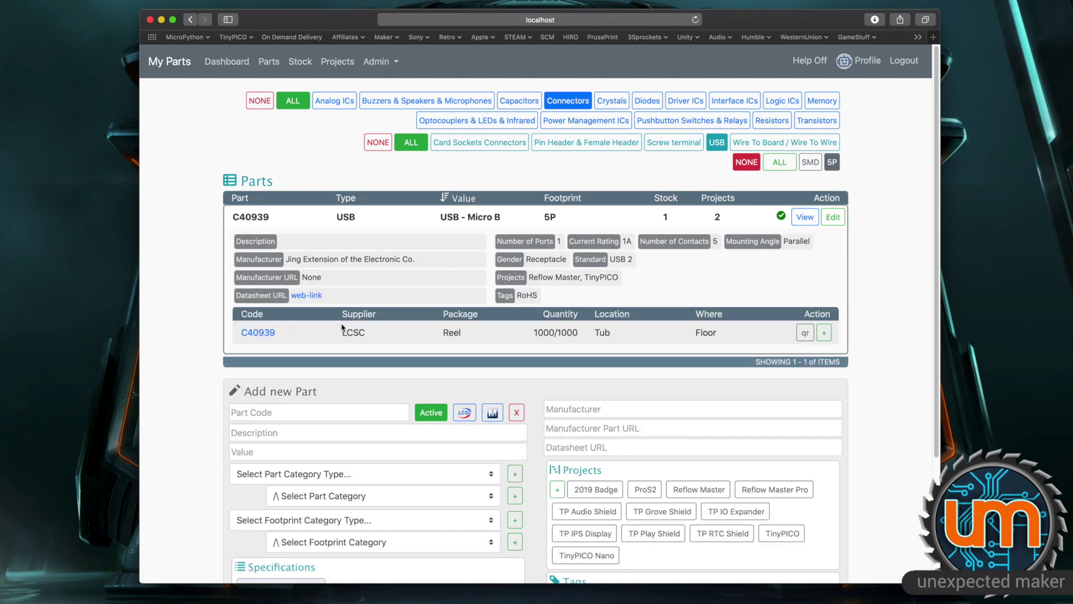
click(300, 61)
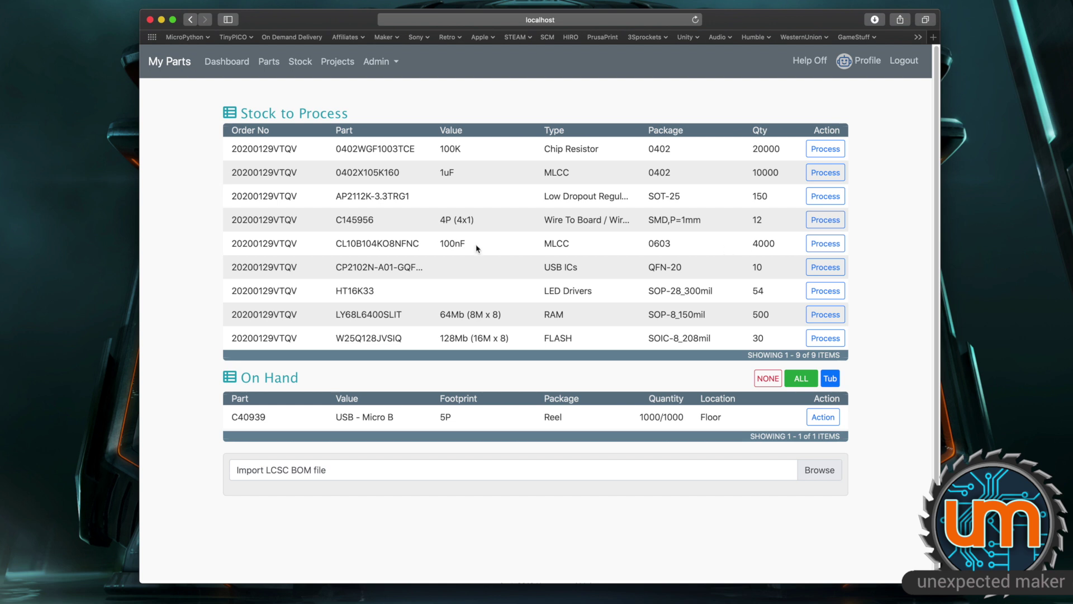
Store the 4000 100nF 0603 capacitors as a Reel on the Red reel rack
click(831, 246)
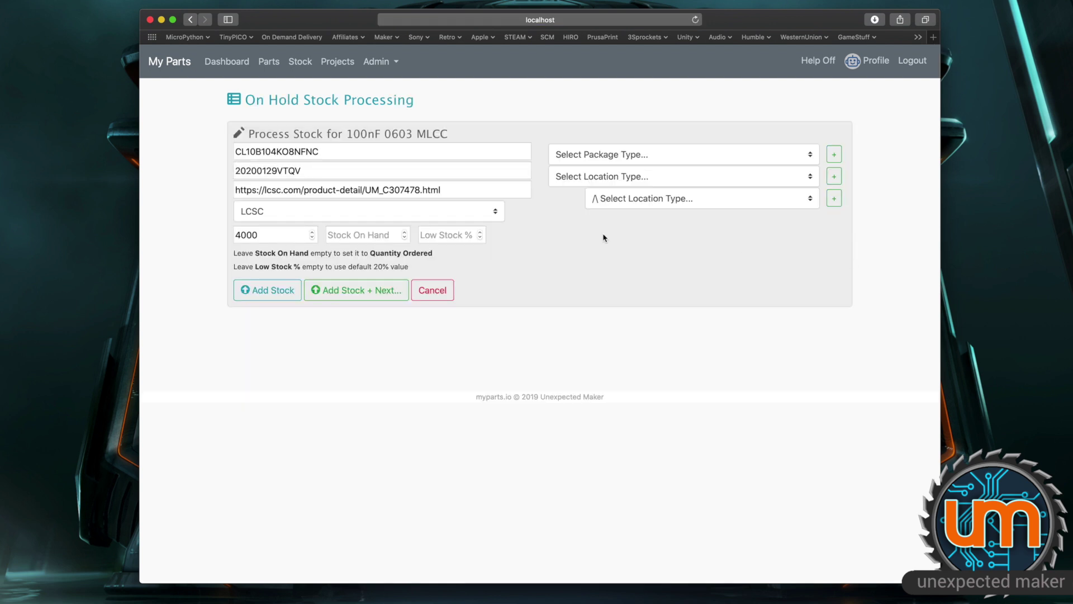
click(653, 154)
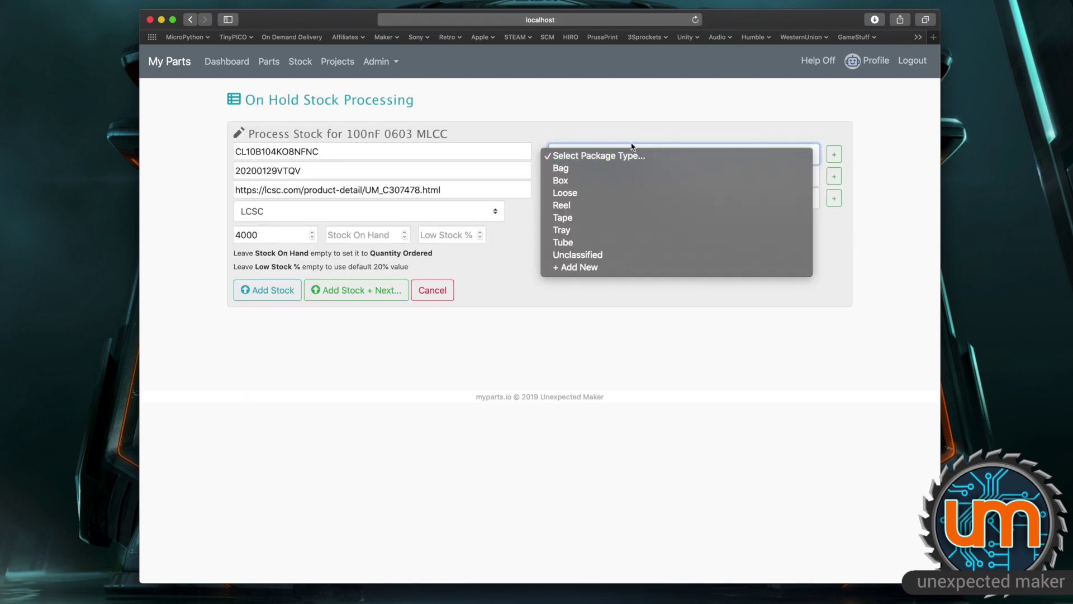
click(593, 206)
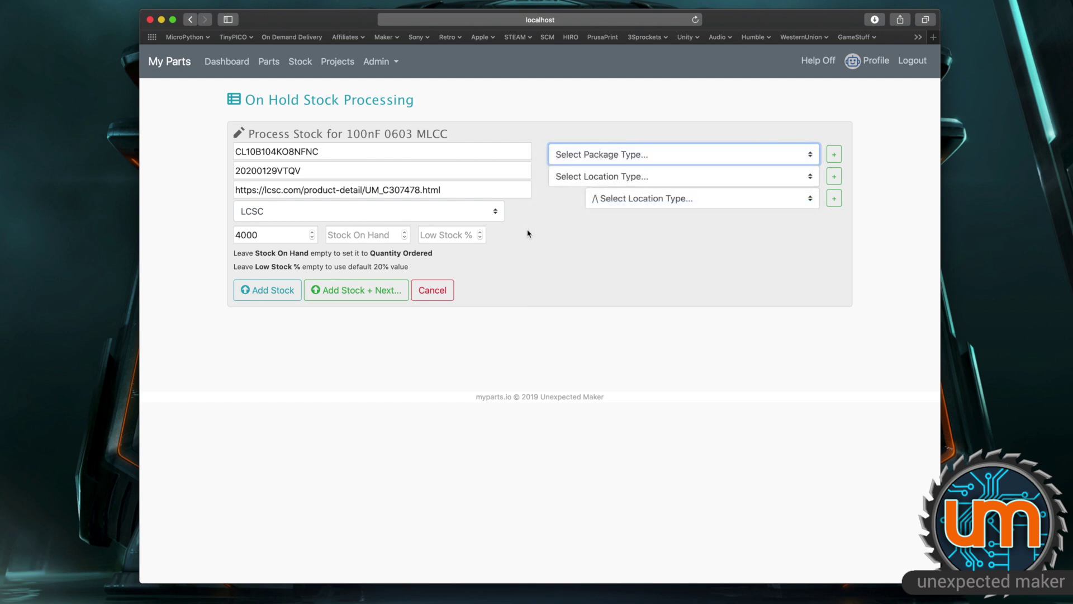
click(646, 178)
click(608, 229)
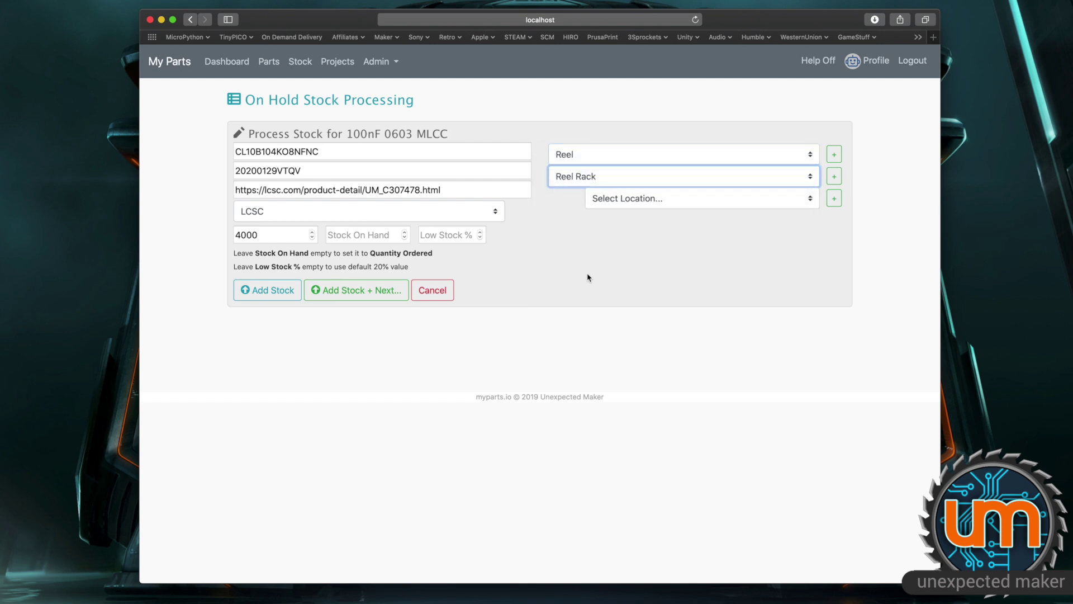
click(637, 206)
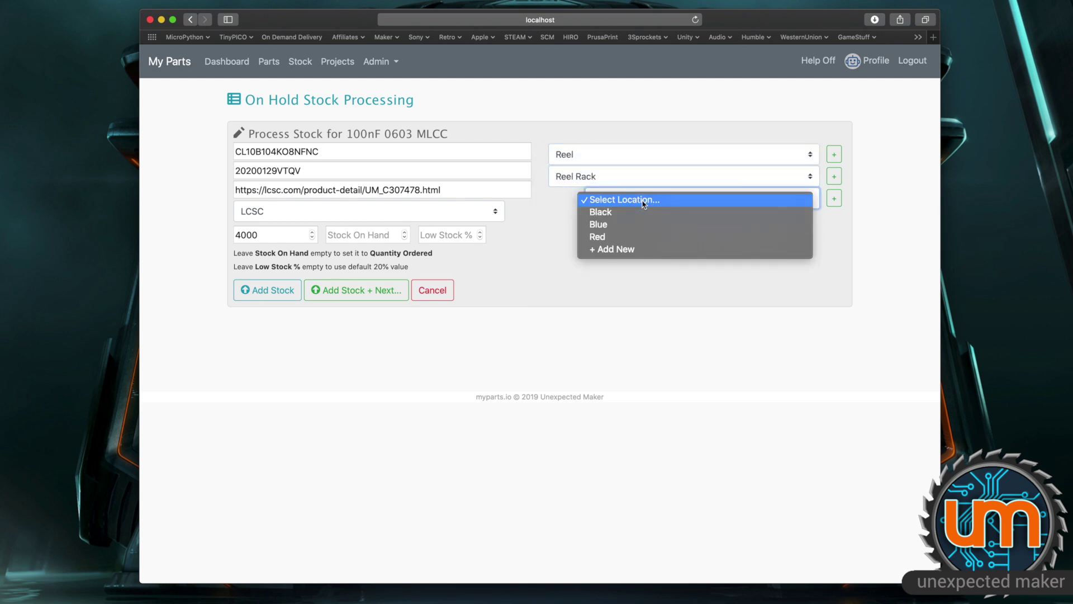
click(626, 237)
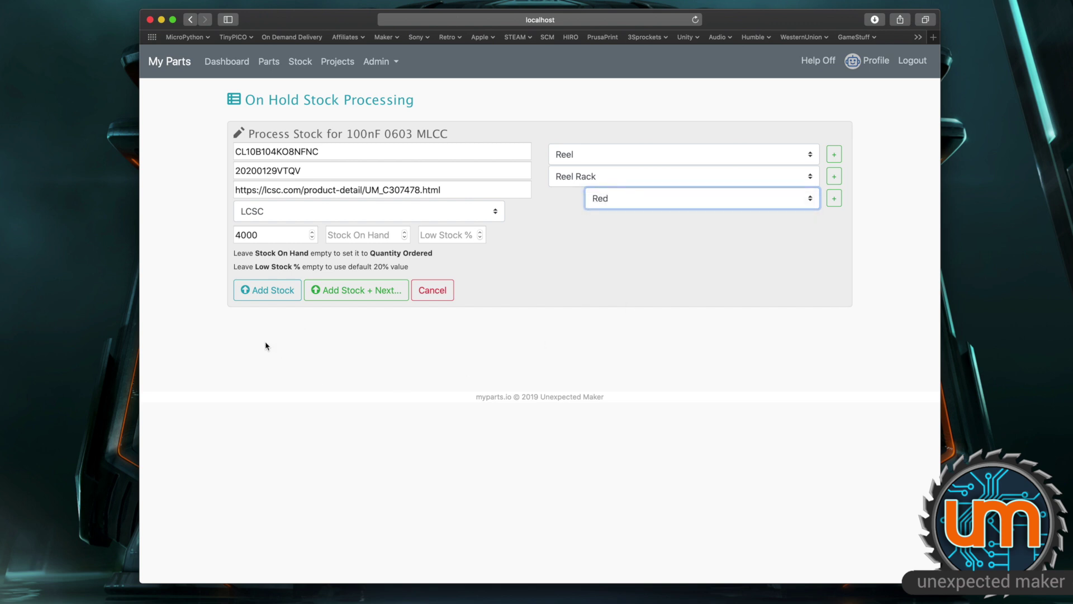
click(370, 292)
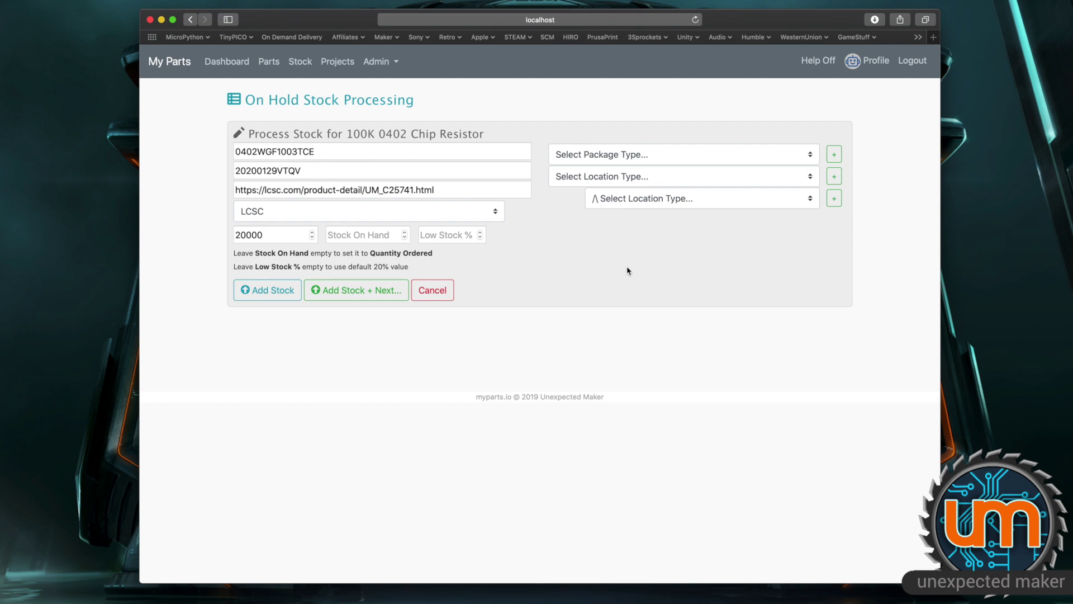
Store the 20000 100K 0402 resistors as a Reel on the Blue reel rack
click(371, 292)
click(611, 153)
click(600, 210)
click(614, 176)
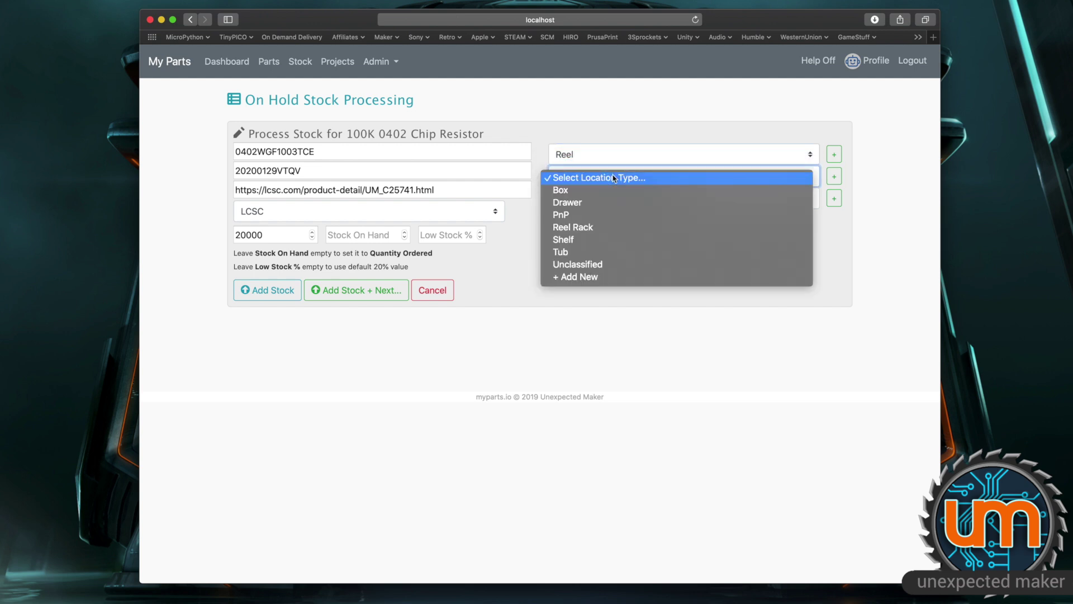
click(582, 227)
click(621, 201)
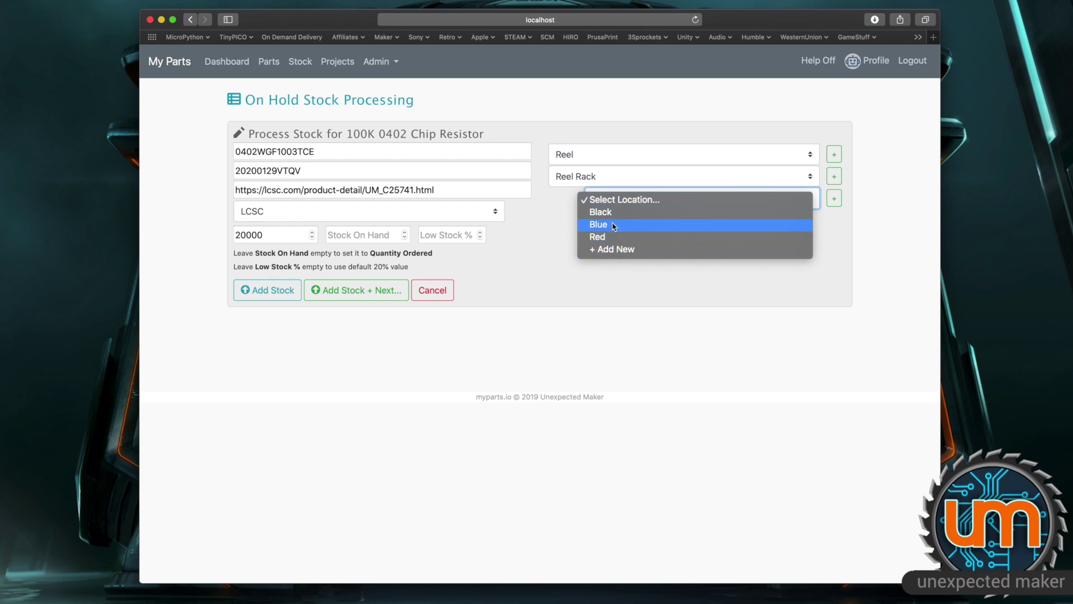
click(613, 225)
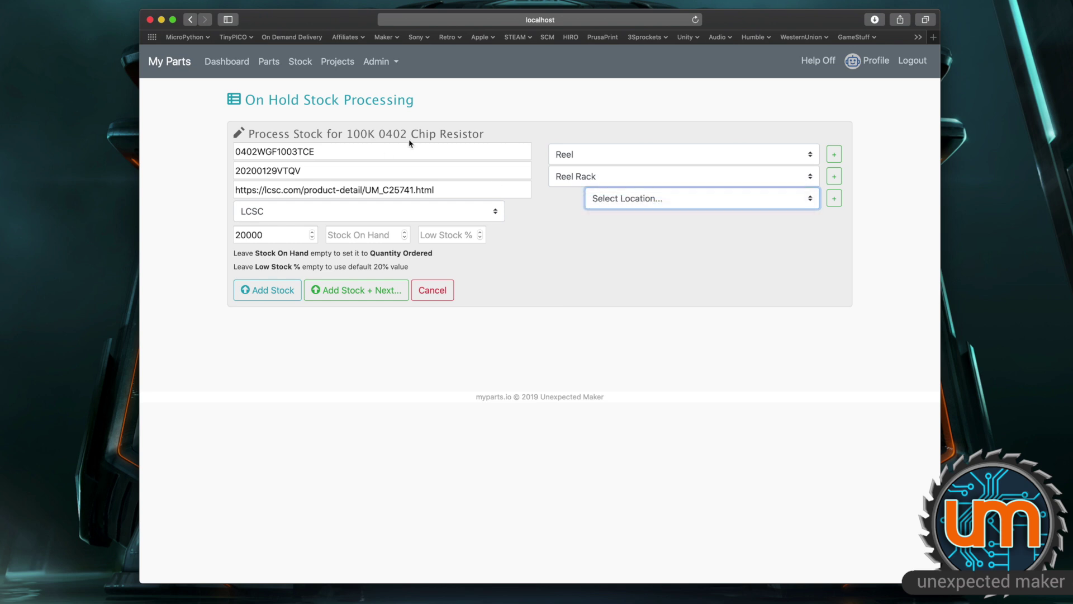
click(362, 292)
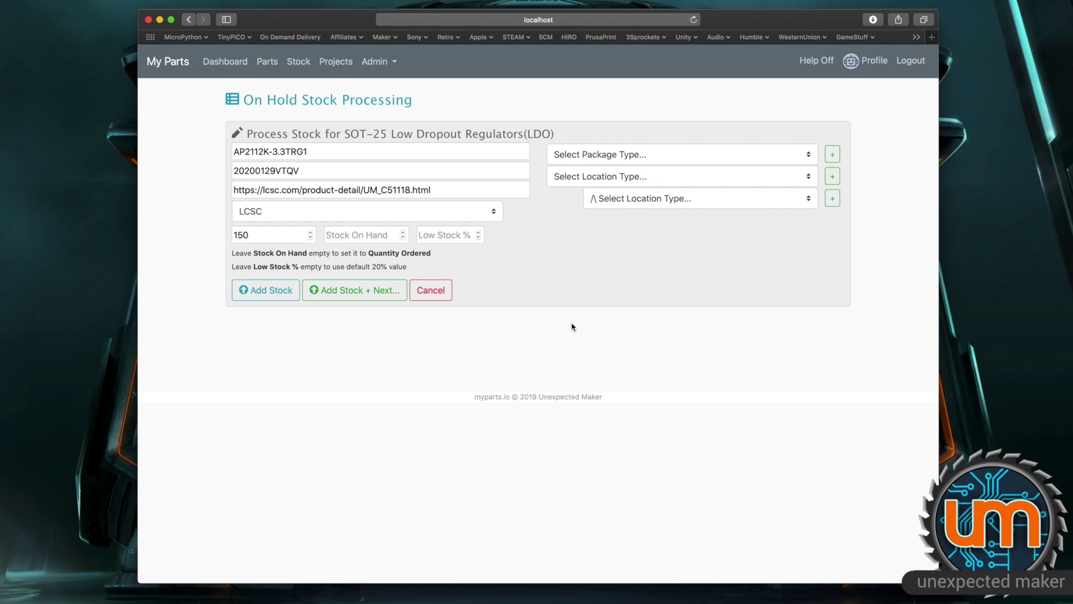
Cancel processing the AP2112K-3.3TRG1 LDO and view the Dashboard counts
click(436, 290)
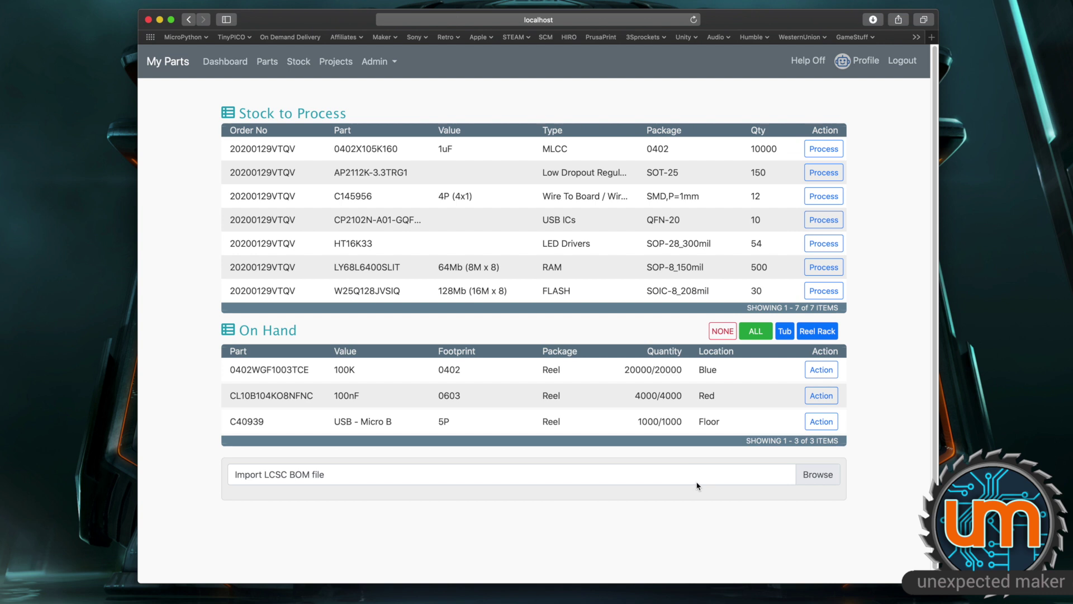
click(224, 61)
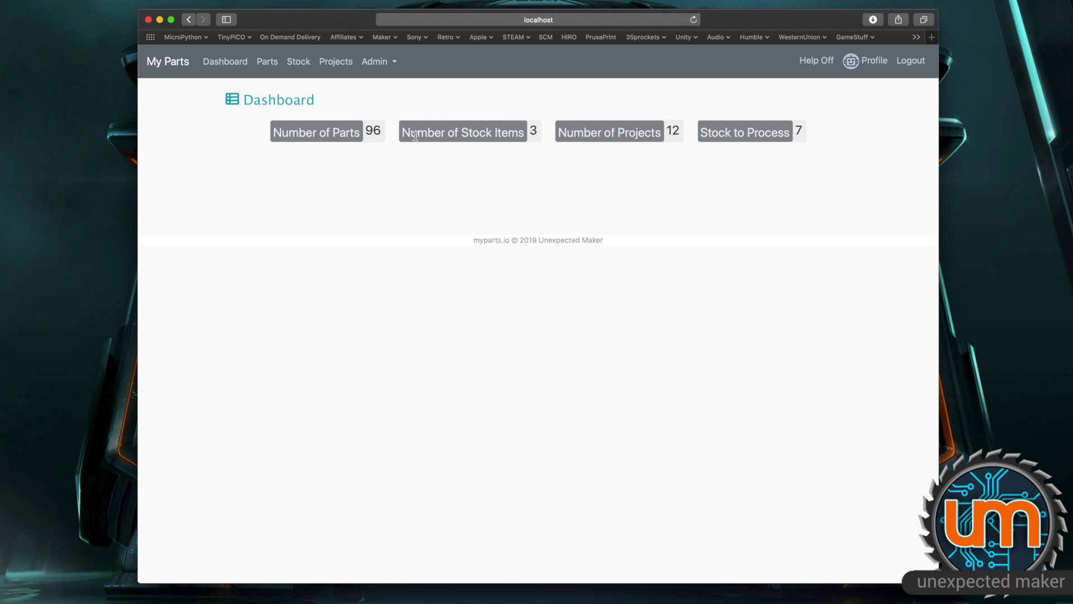
Return to Stock, read the help notes, then switch Help off so only tables remain
click(297, 63)
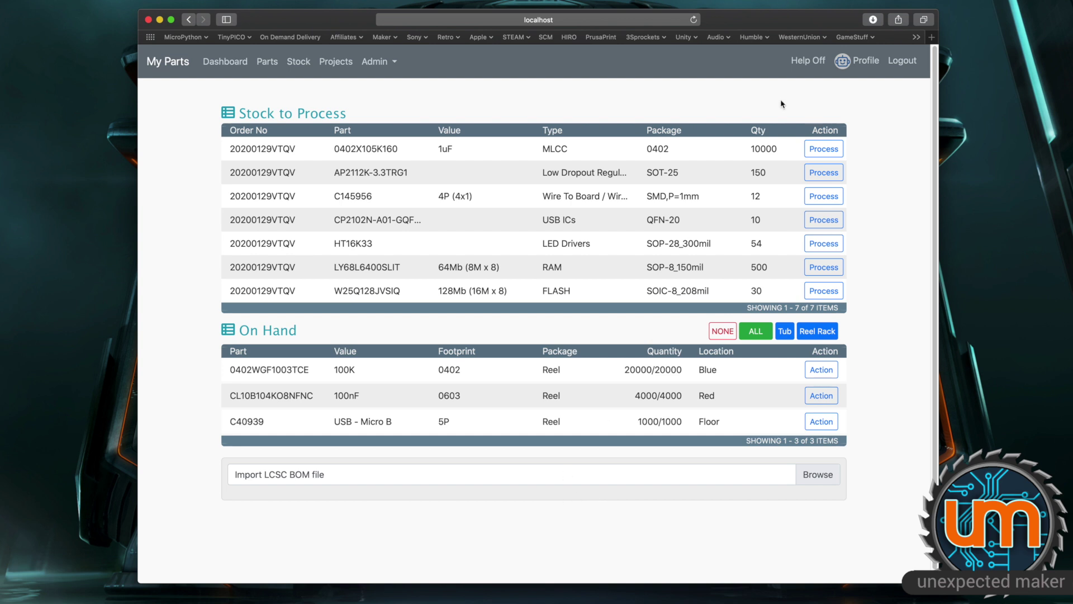
click(812, 65)
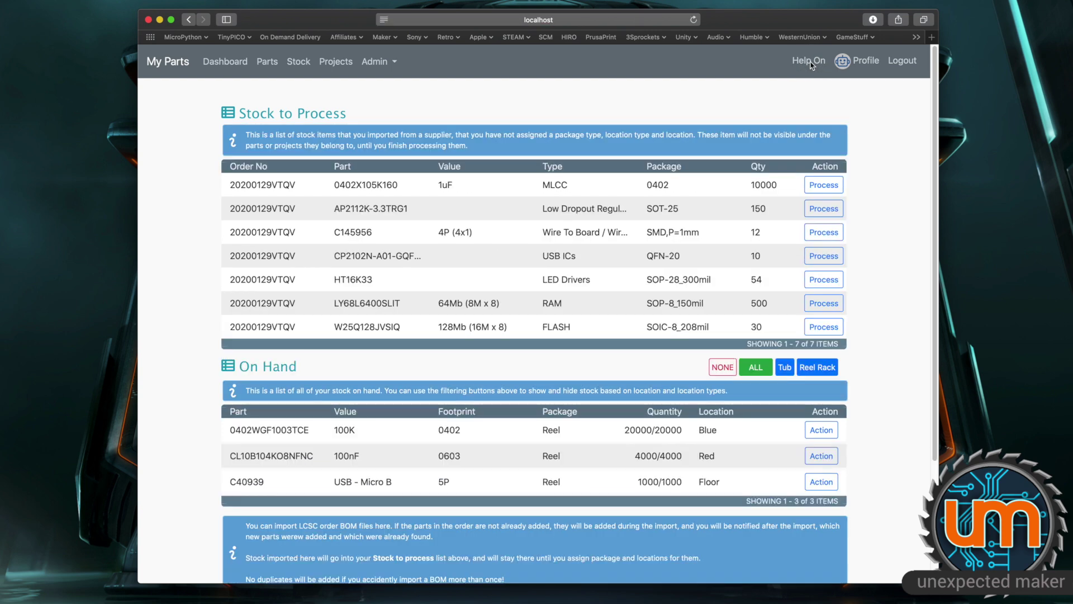
scroll(904, 249, down, 3)
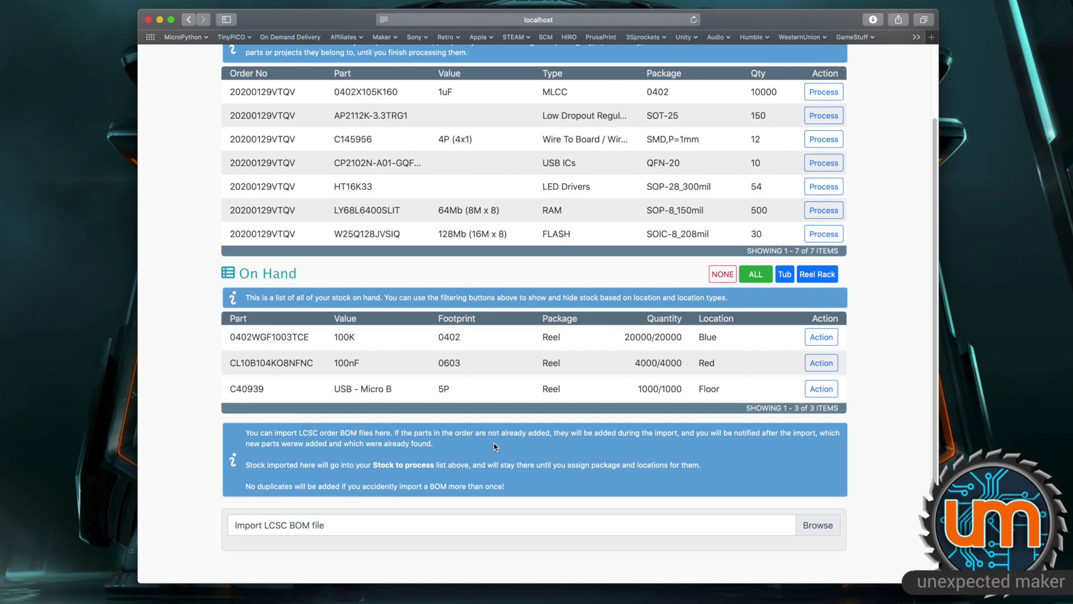
scroll(494, 446, up, 3)
scroll(504, 436, down, 1)
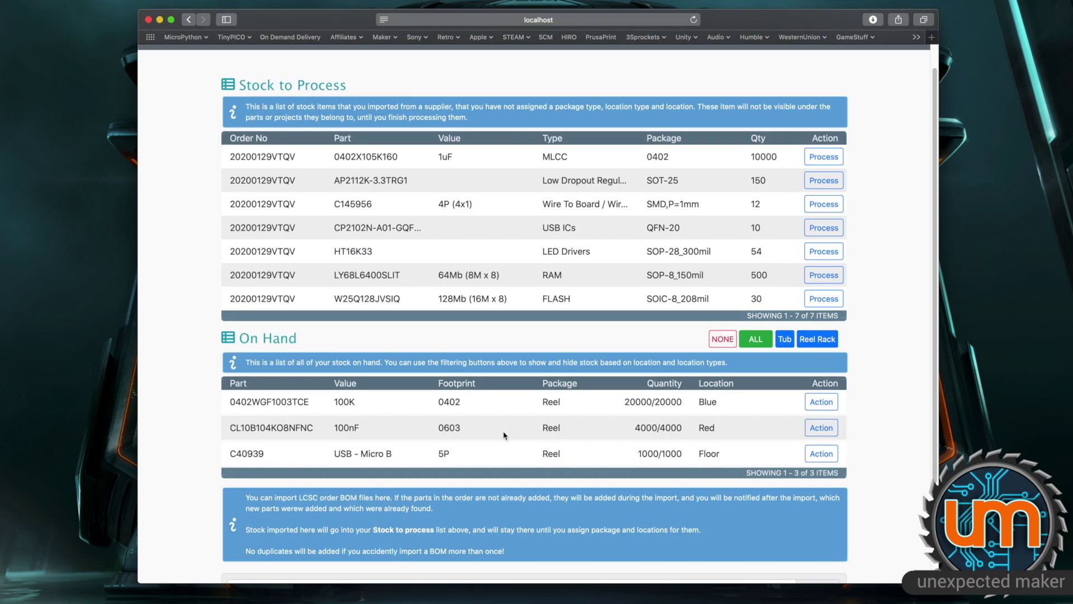
scroll(504, 435, up, 1)
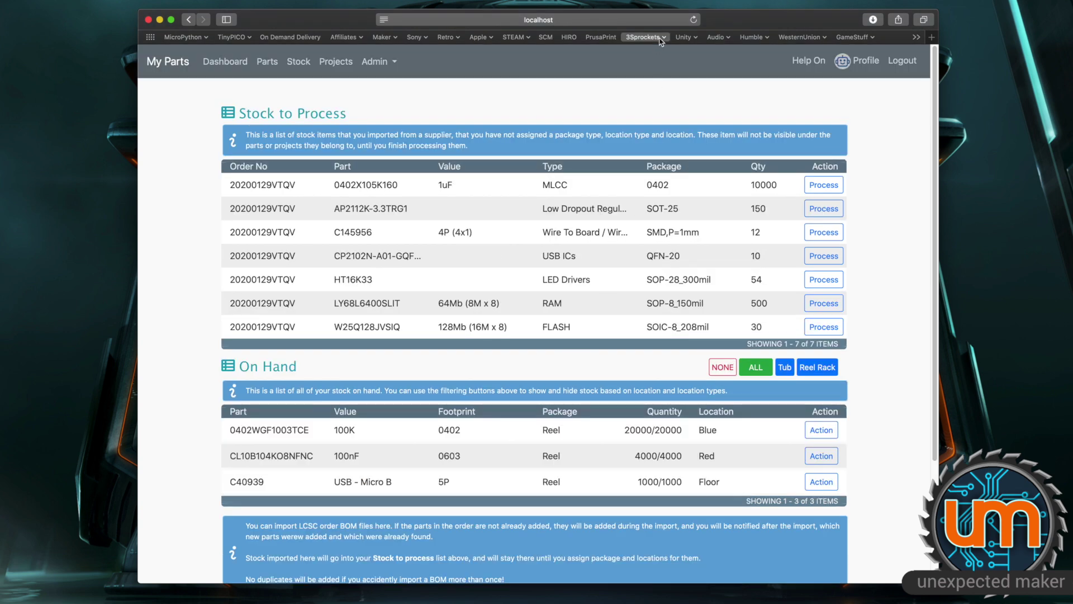
click(808, 62)
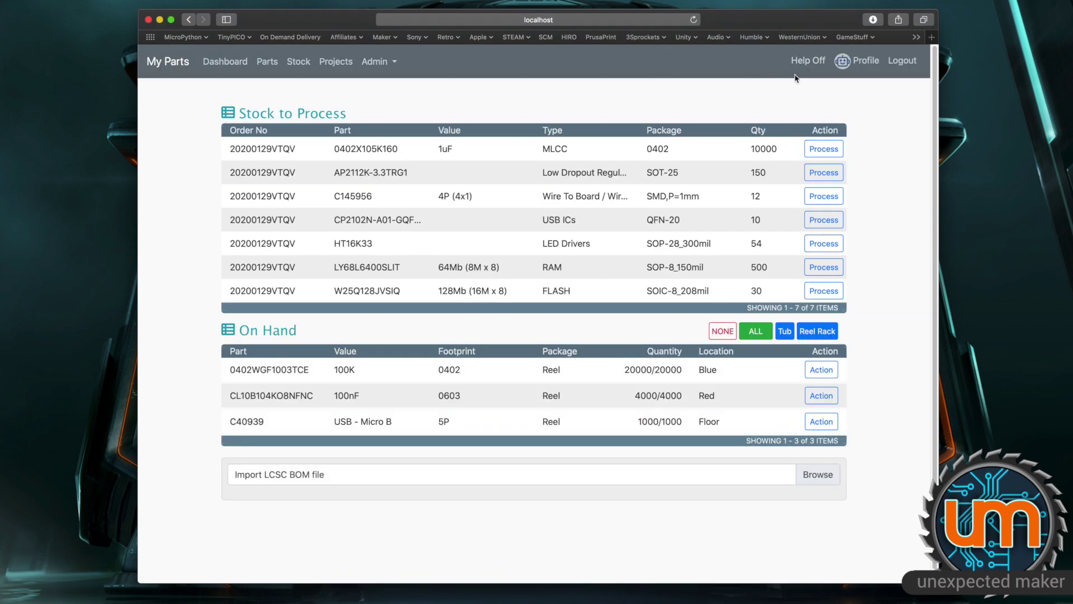
click(808, 61)
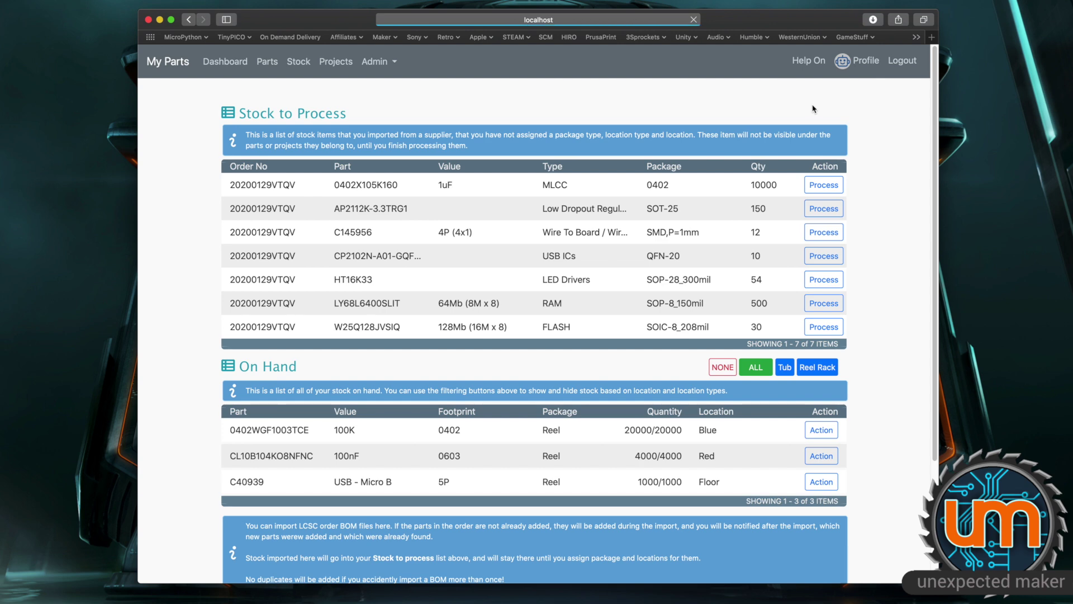
click(276, 64)
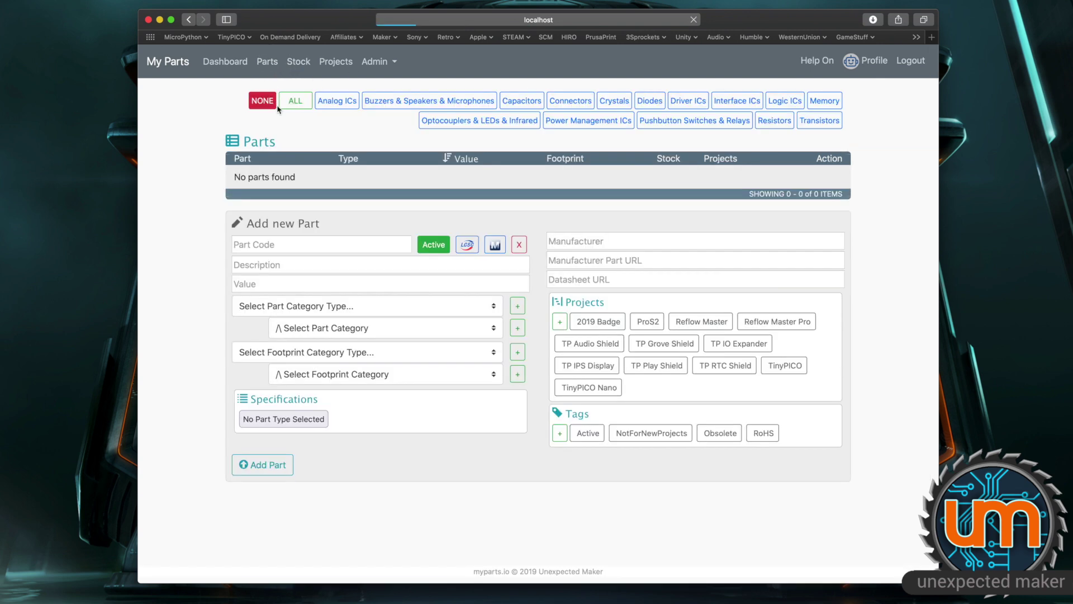
click(300, 64)
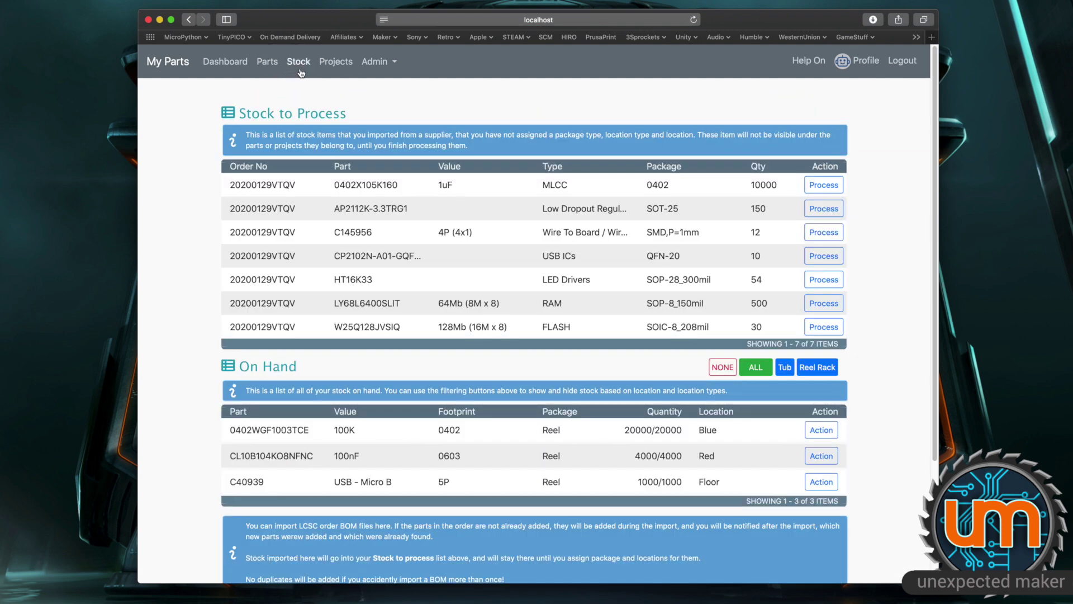
click(804, 66)
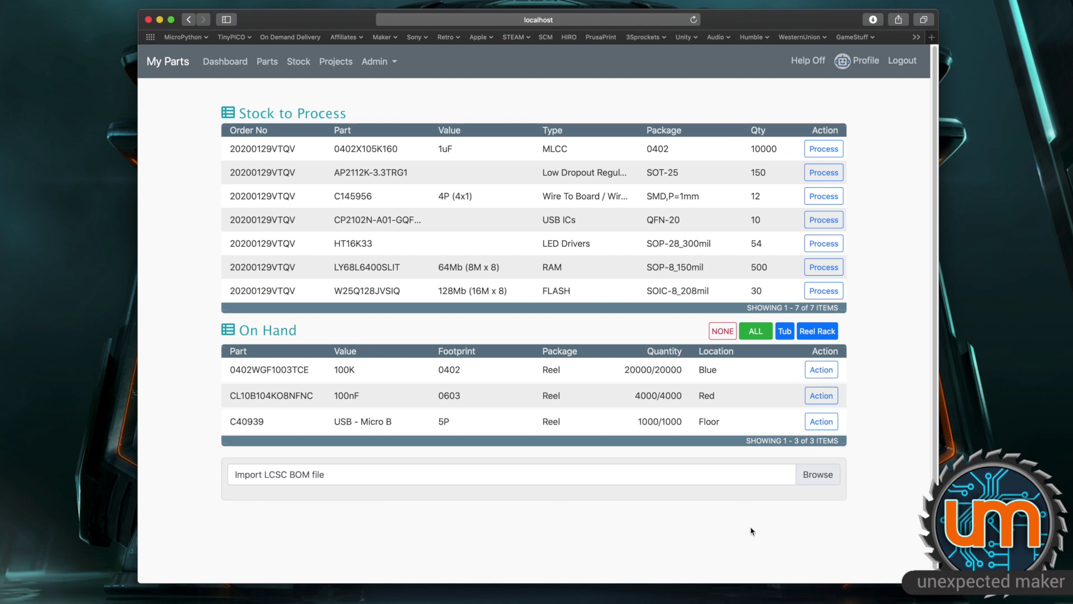
Import LCSC_Exported_20200222_20191211LFNR.xlsx, checking part C21831 in the preview before continuing
click(820, 480)
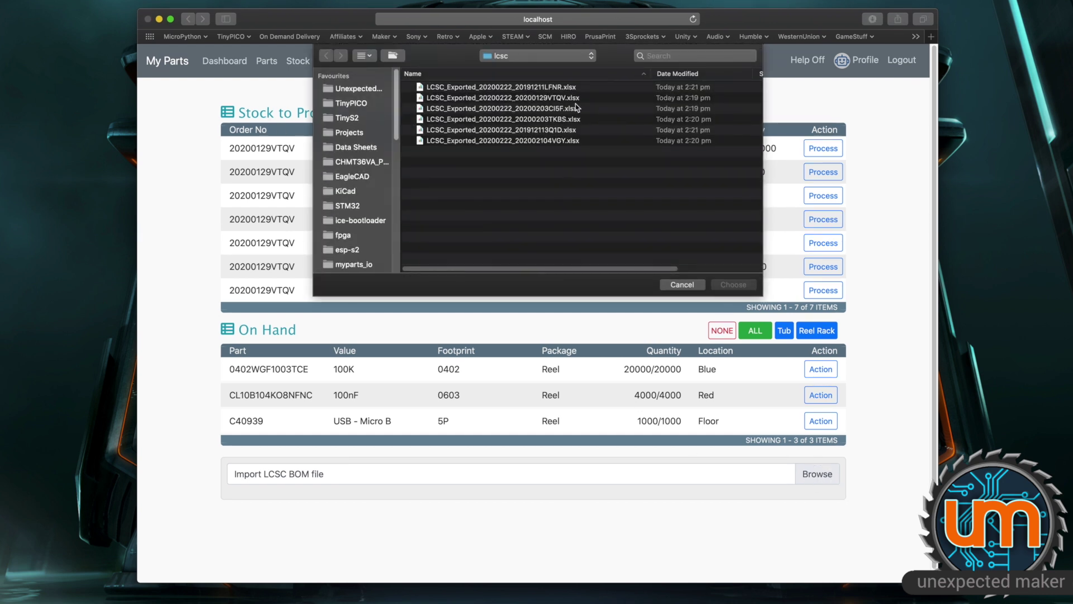
click(509, 89)
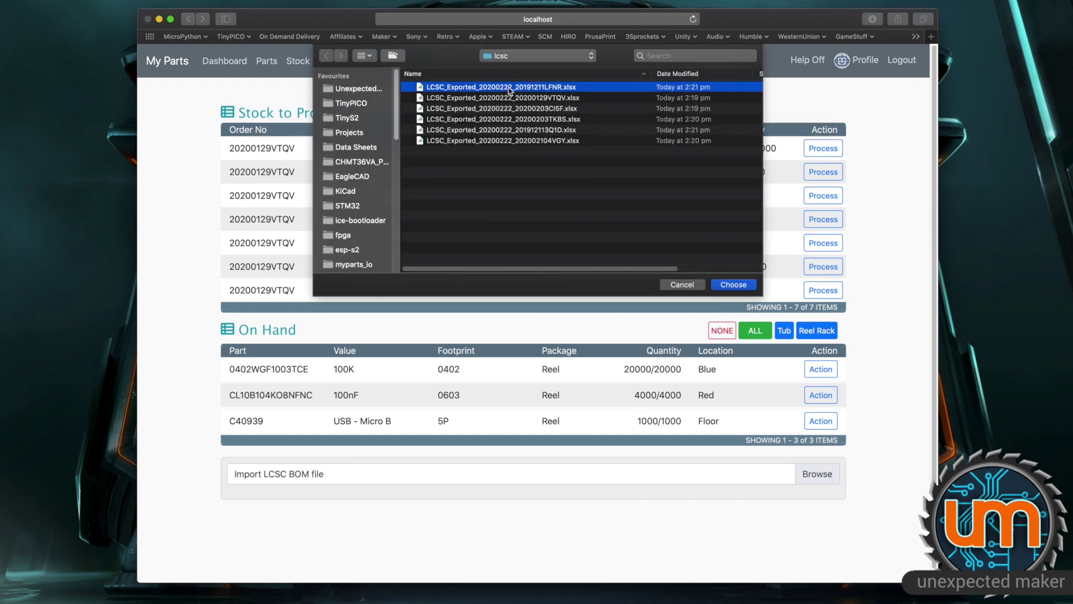
click(734, 285)
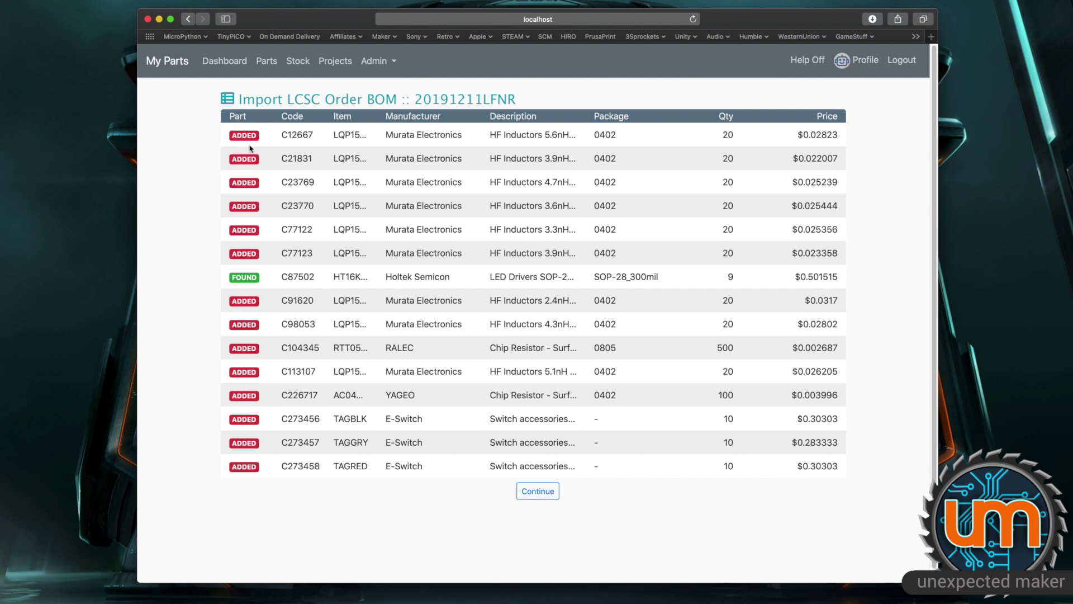
double_click(293, 159)
key(super+c)
click(323, 161)
click(537, 492)
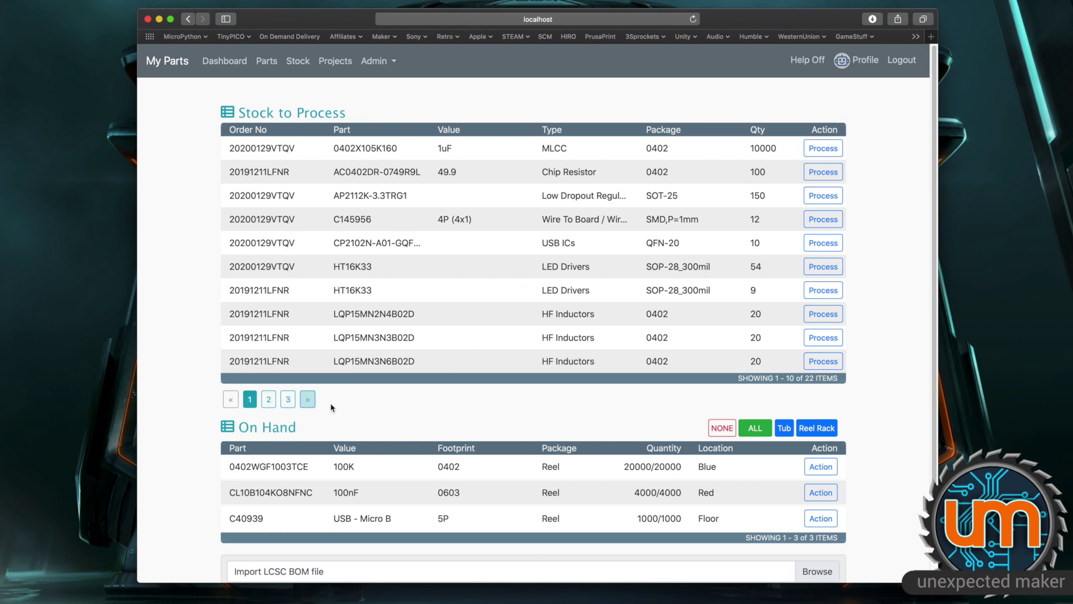
Page through the 22-item Stock to Process list and return to page one
click(269, 400)
click(288, 401)
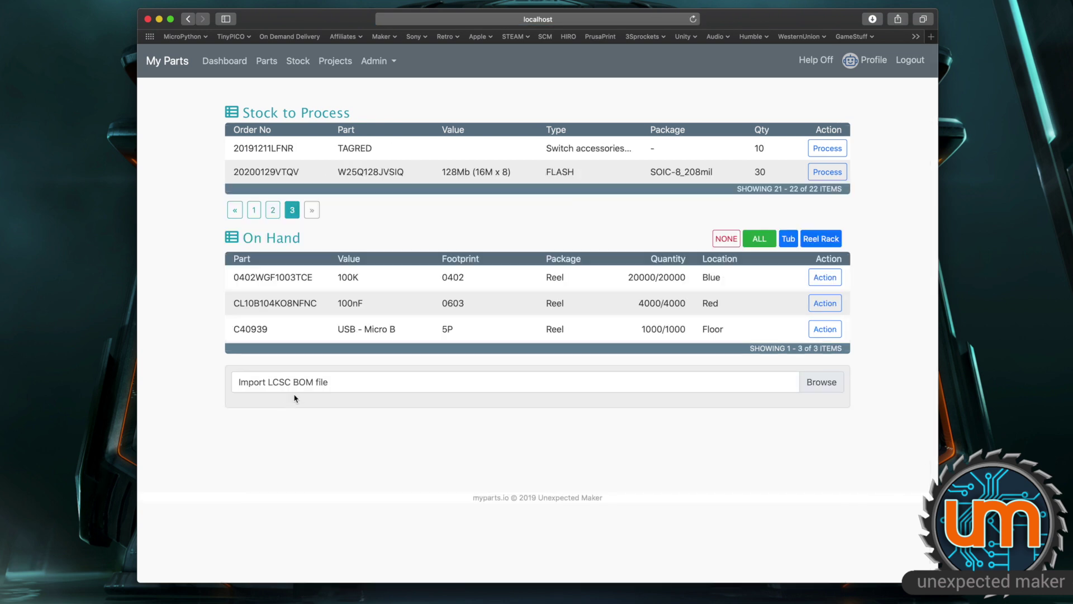
click(254, 210)
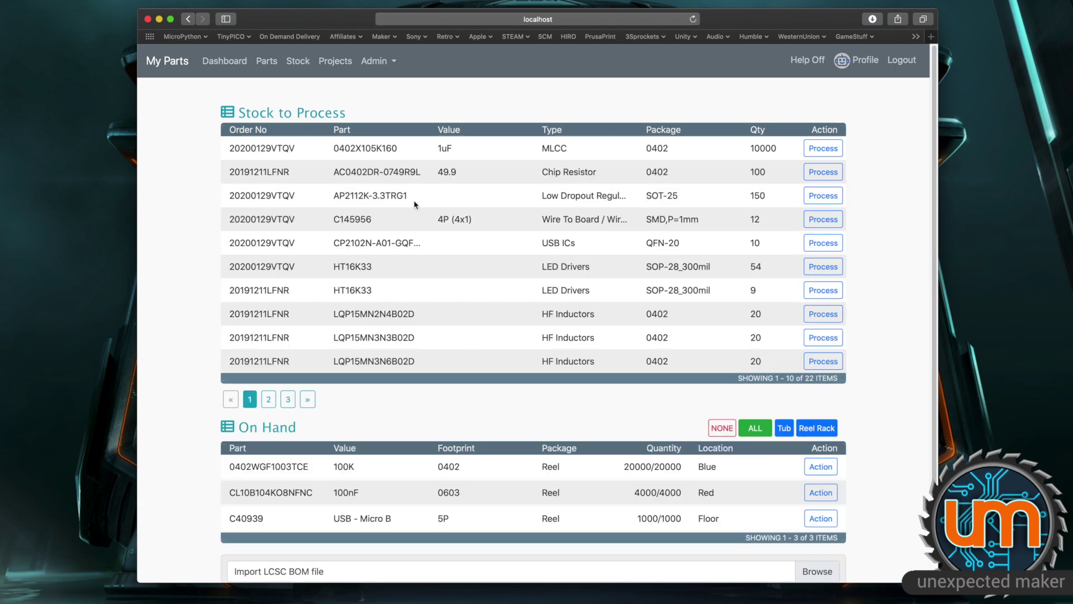
Look up LCSC code C21831 on the Parts page and view inductor LQP15MN3N9B02's details
click(267, 62)
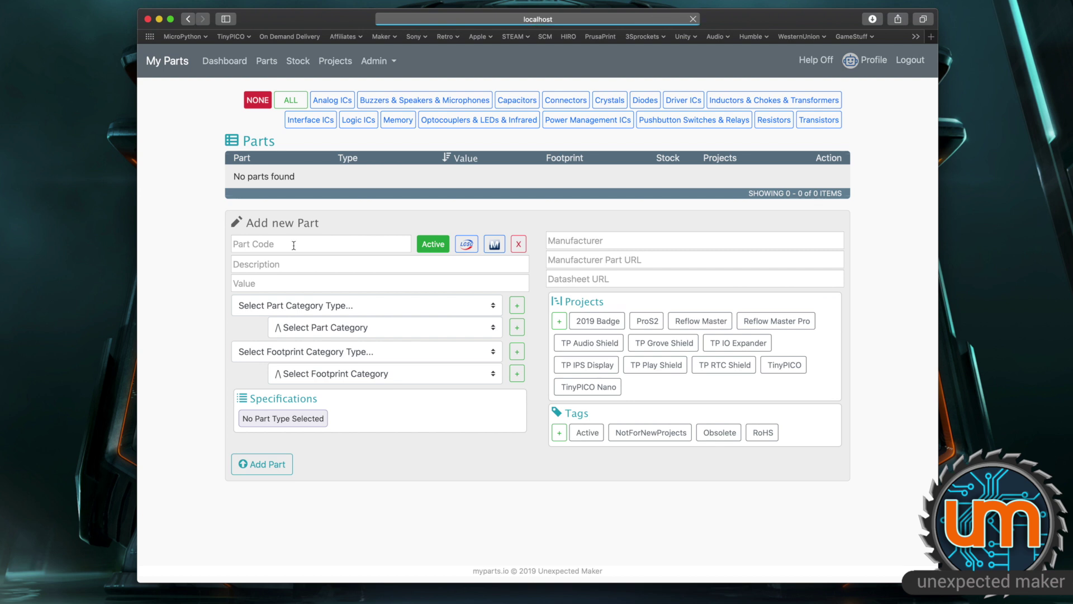
click(295, 244)
key(super+v)
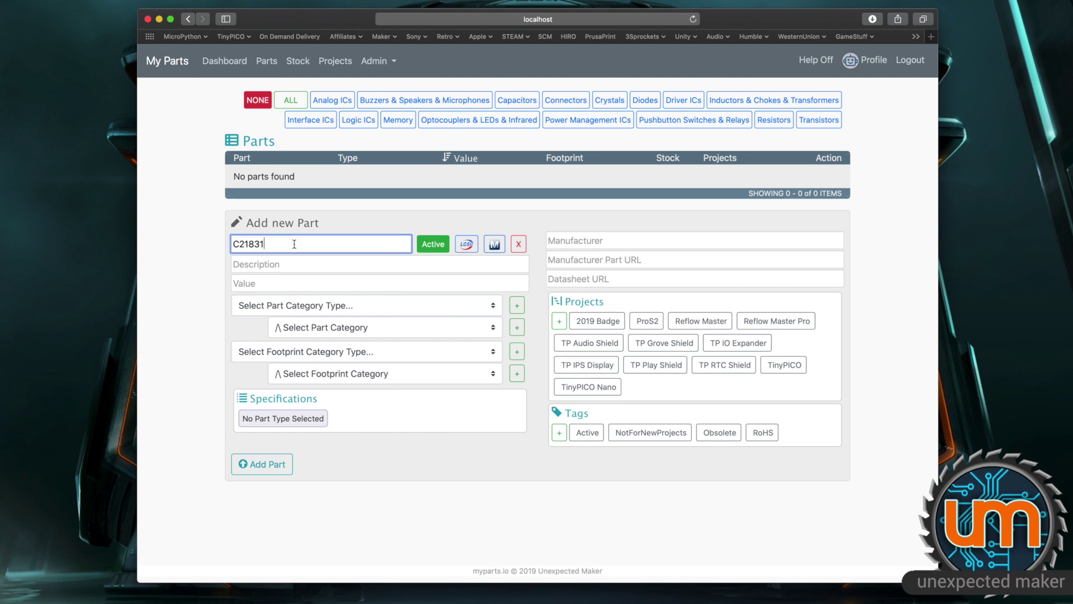
click(466, 244)
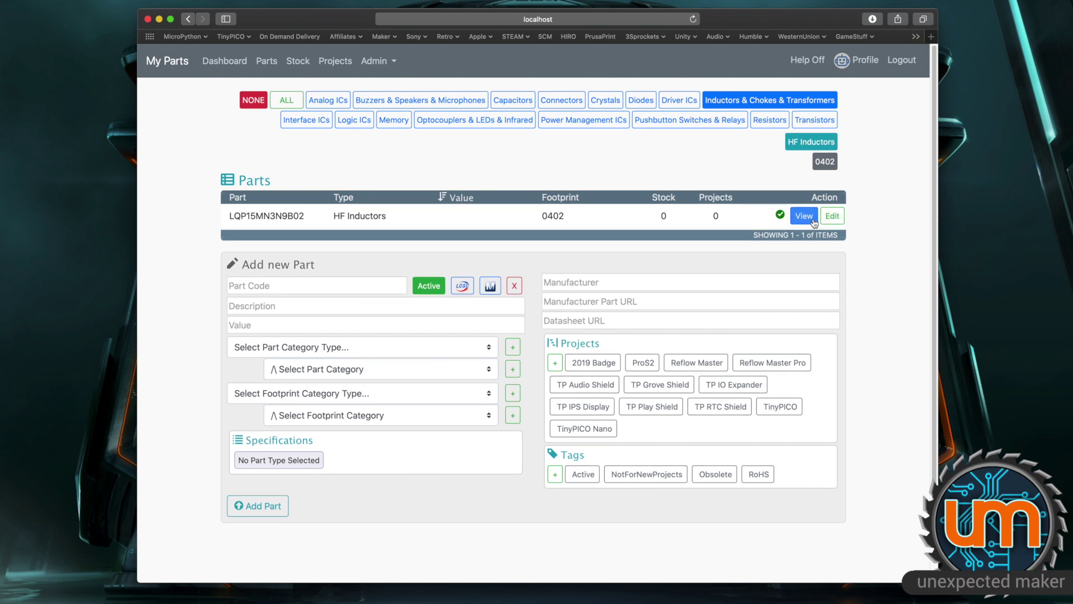
click(812, 224)
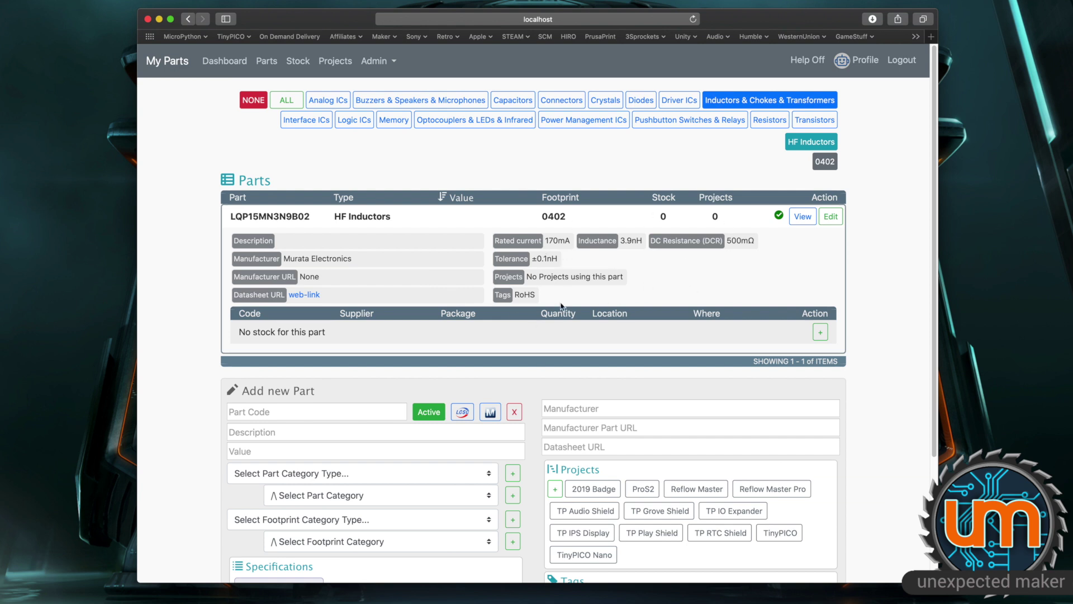
scroll(593, 316, down, 1)
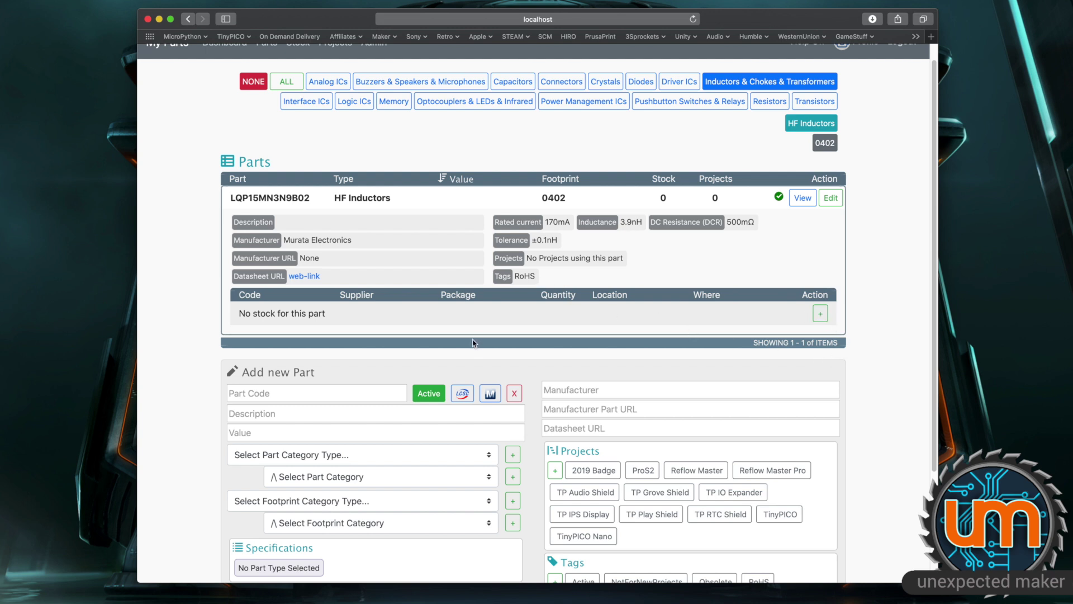
scroll(475, 343, down, 1)
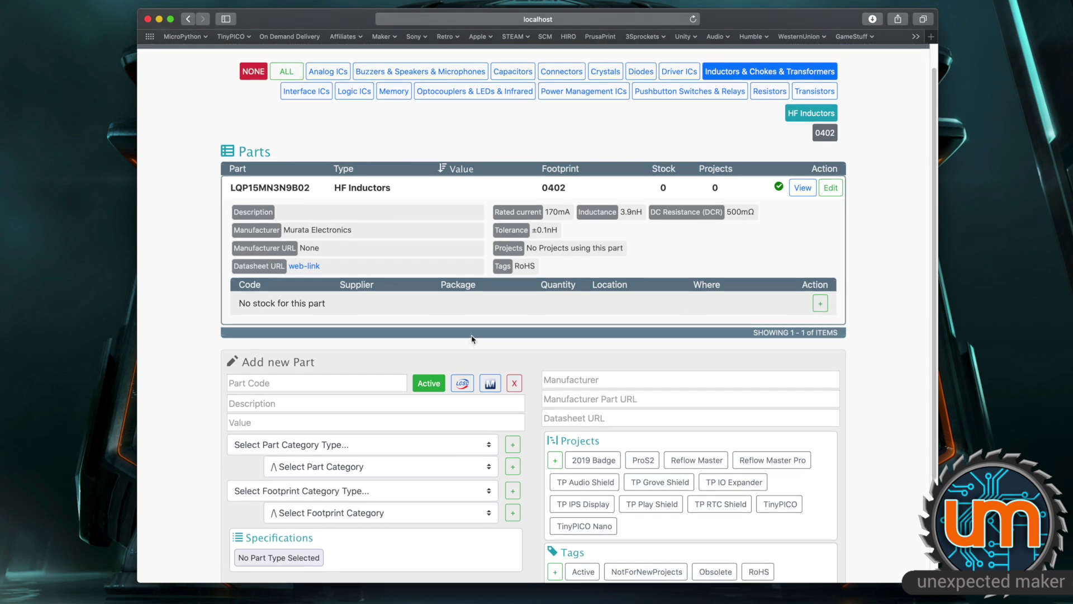
Set inductor LQP15MN3N9B02's Value to its 3.9nH inductance, save it, and return to Stock
click(831, 188)
click(356, 452)
key(ctrl+c)
key(Tab)
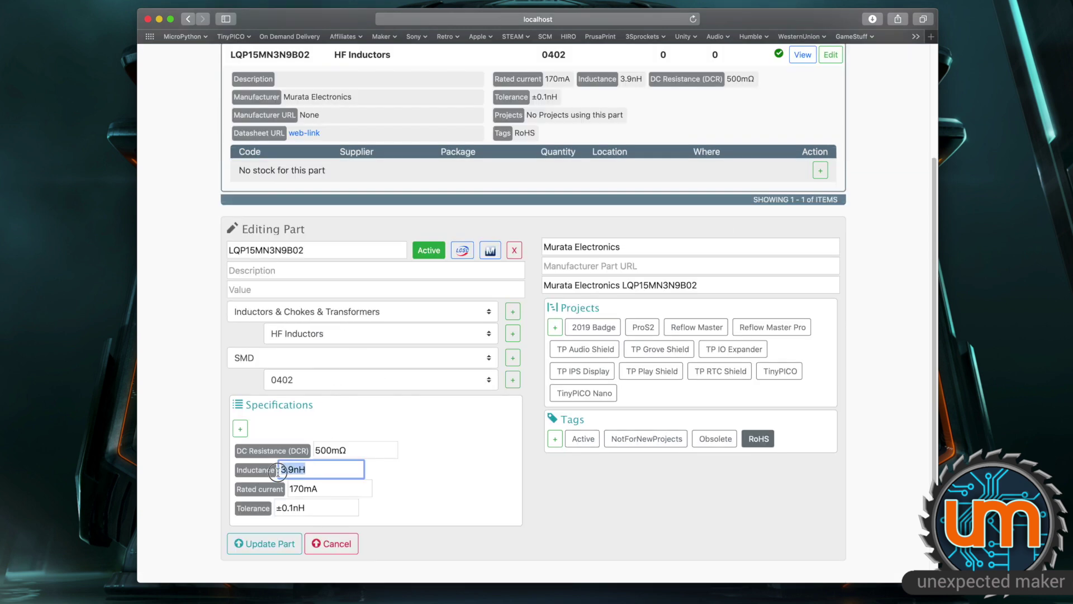
click(260, 290)
key(ctrl+v)
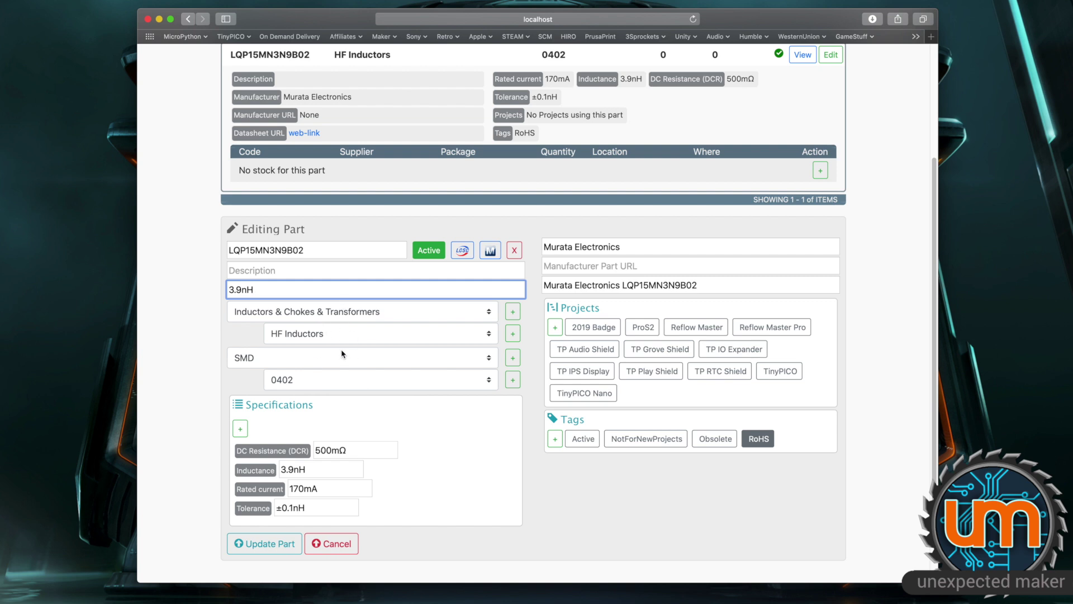
click(265, 543)
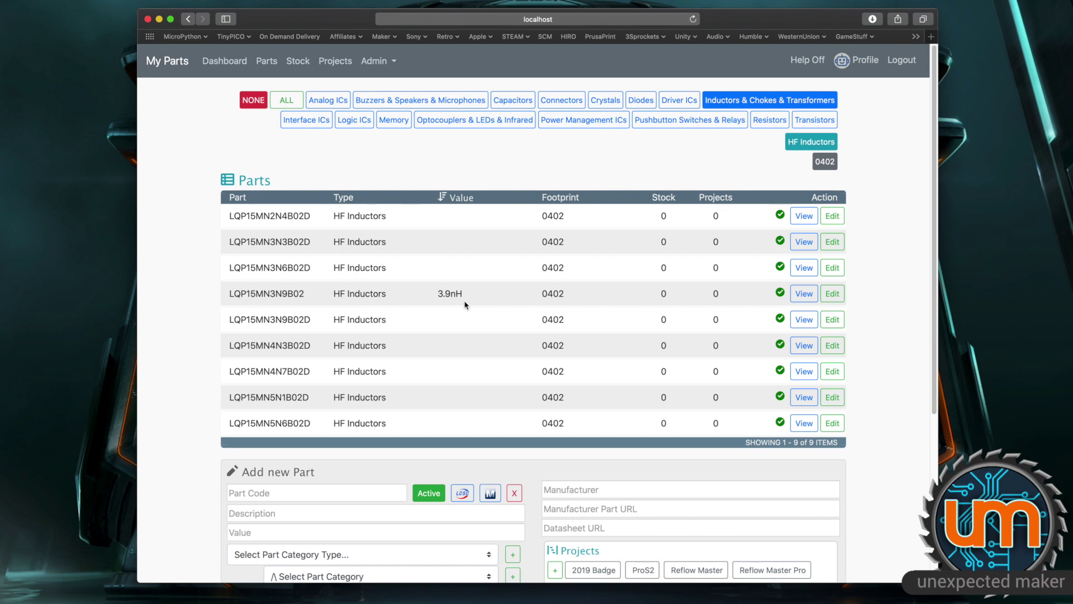
click(298, 61)
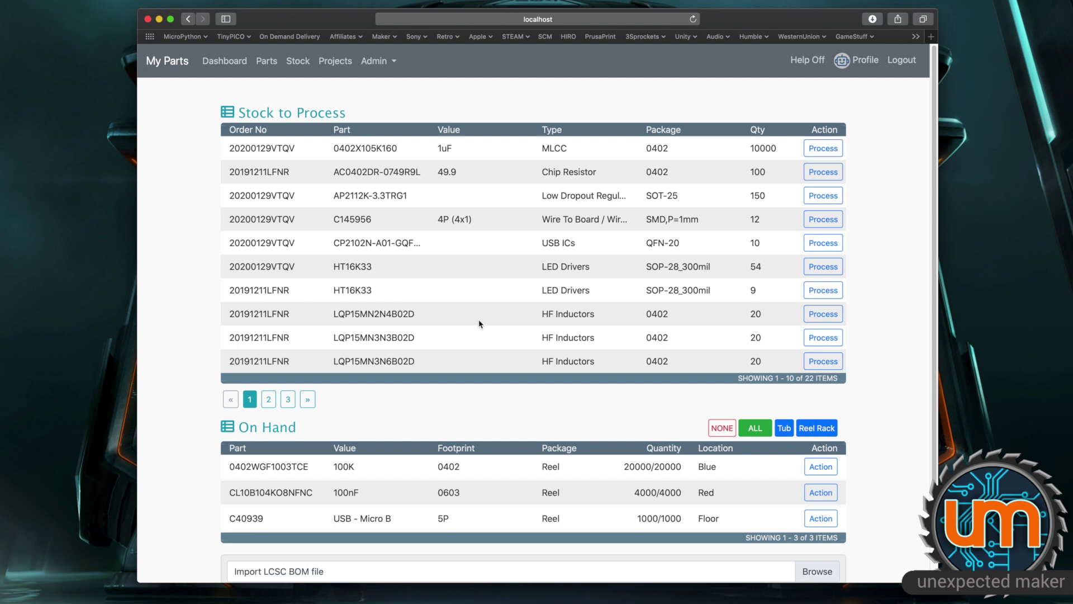
scroll(602, 279, down, 3)
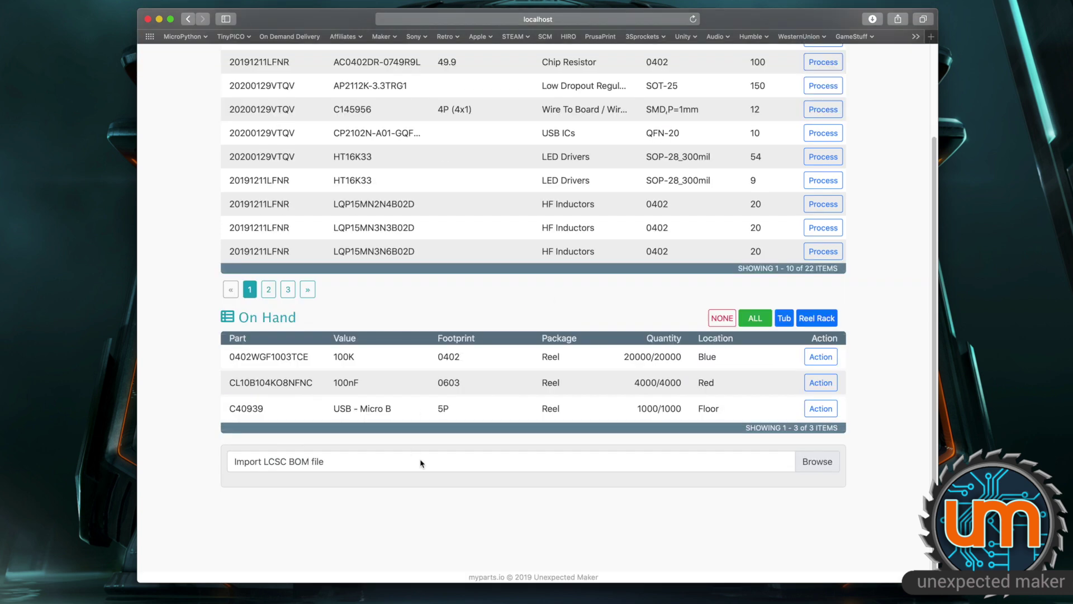
click(817, 466)
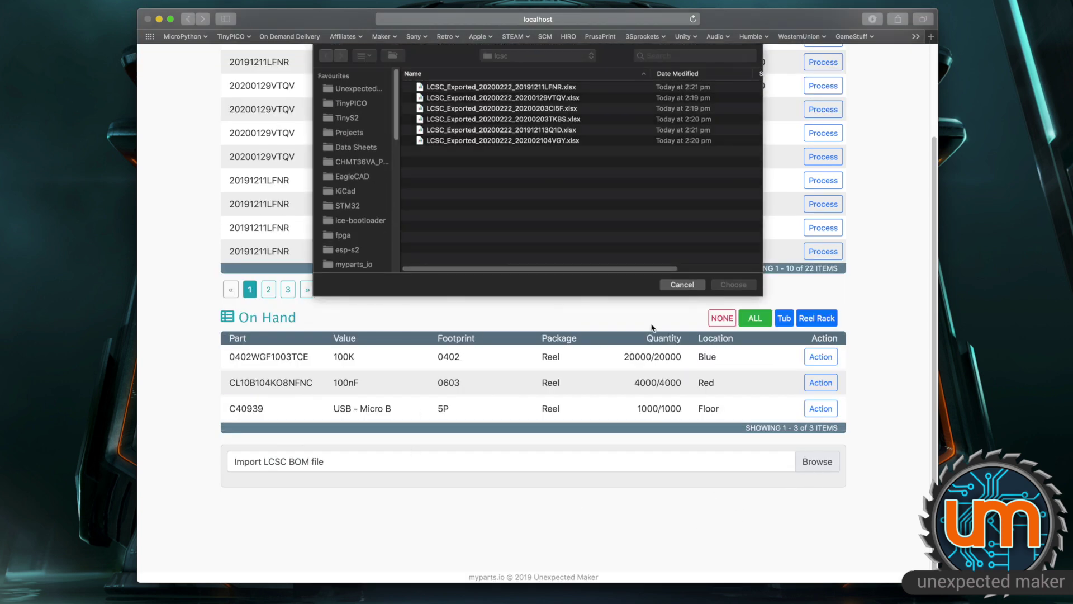
click(543, 99)
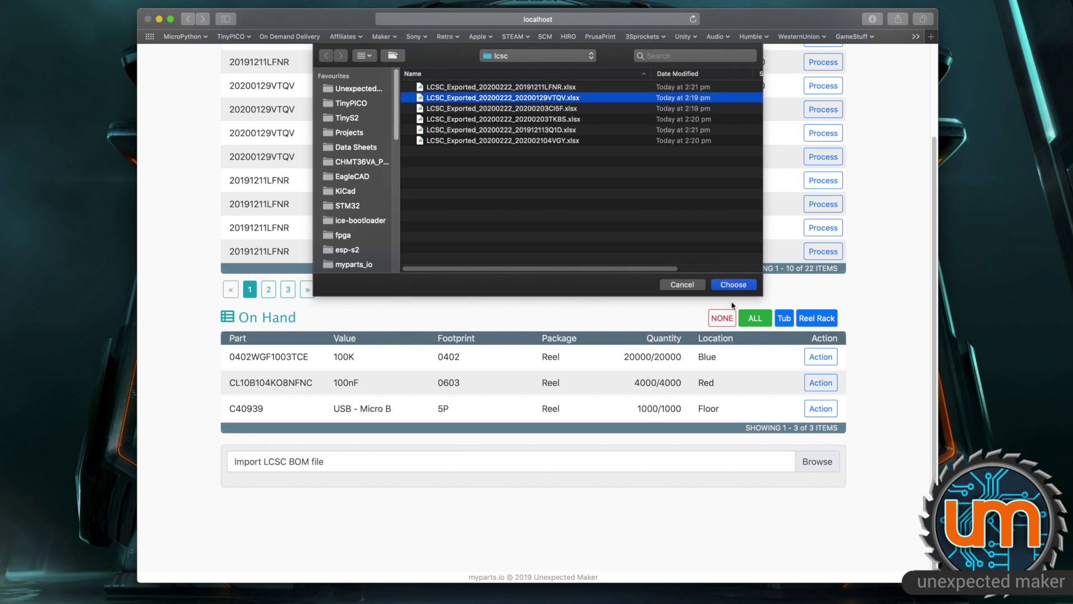
click(734, 285)
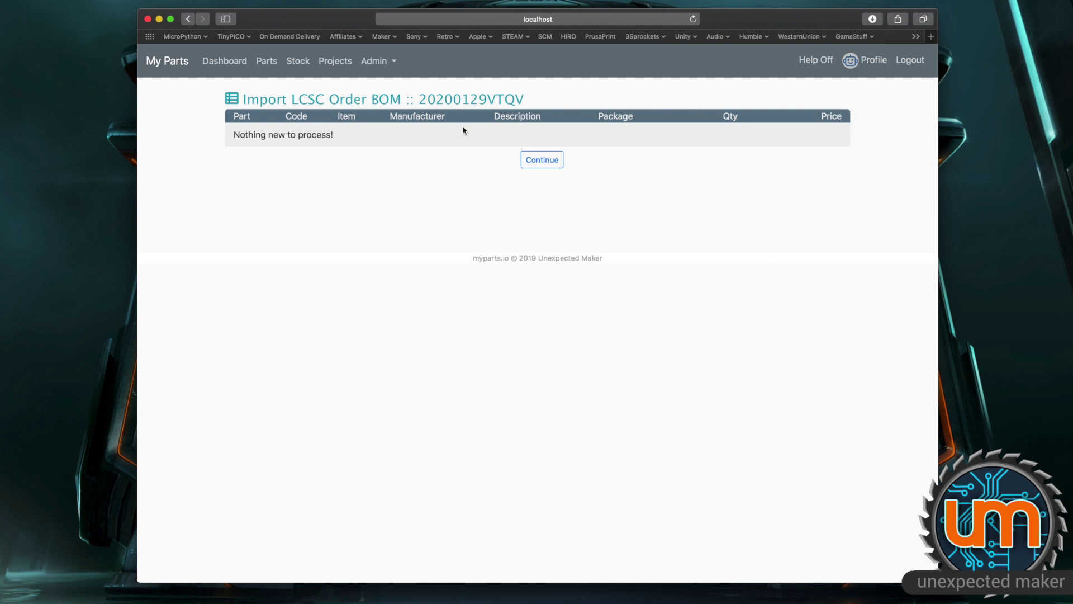
click(547, 158)
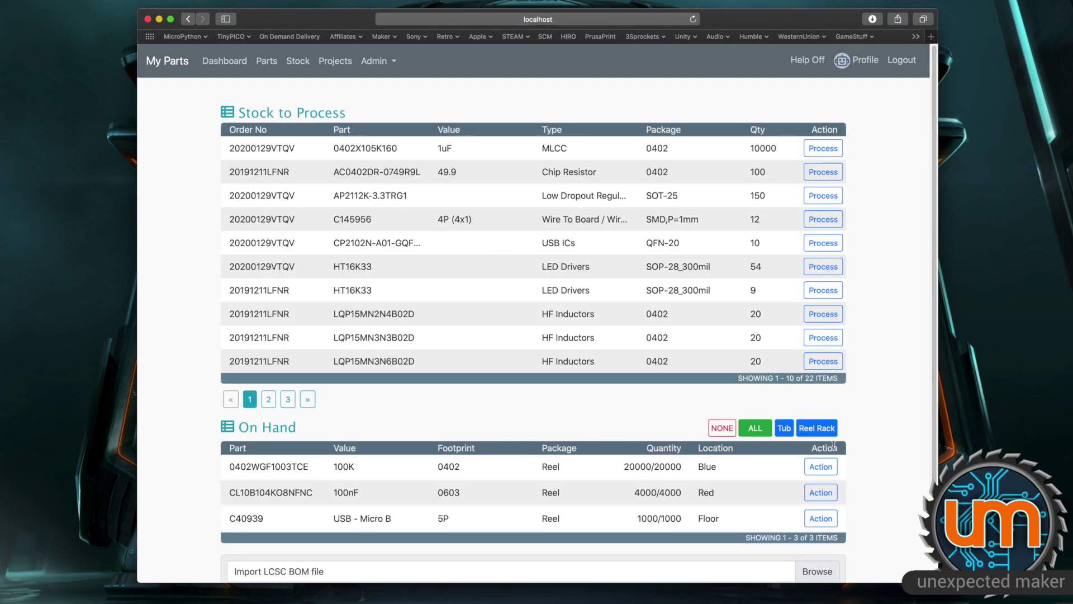
scroll(792, 405, down, 3)
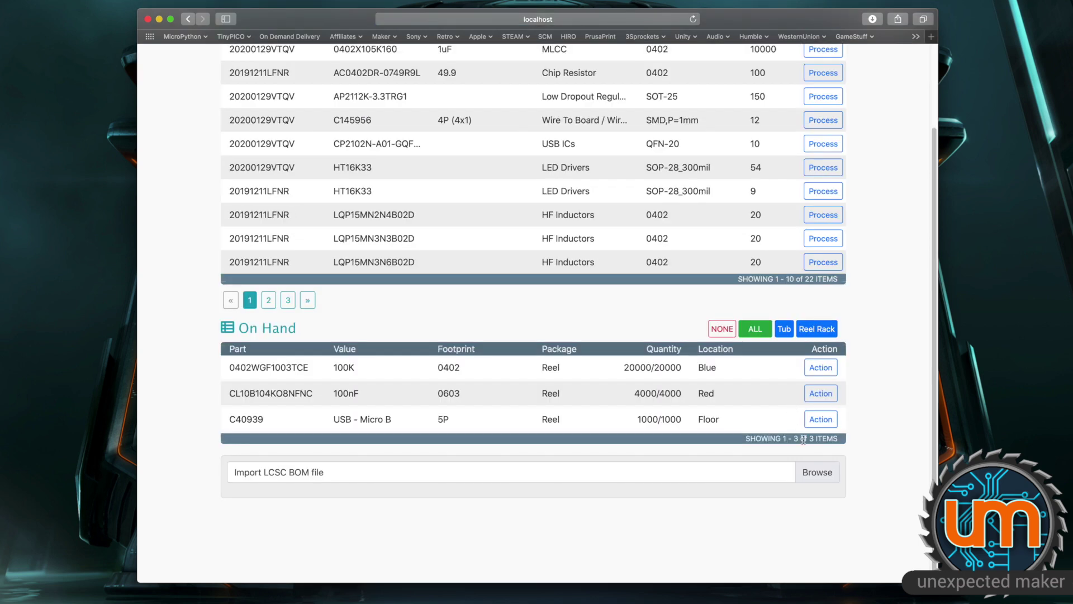
Import the LCSC BOM file LCSC_Exported_20200222_20200203CI5F.xlsx into Stock to Process
click(823, 477)
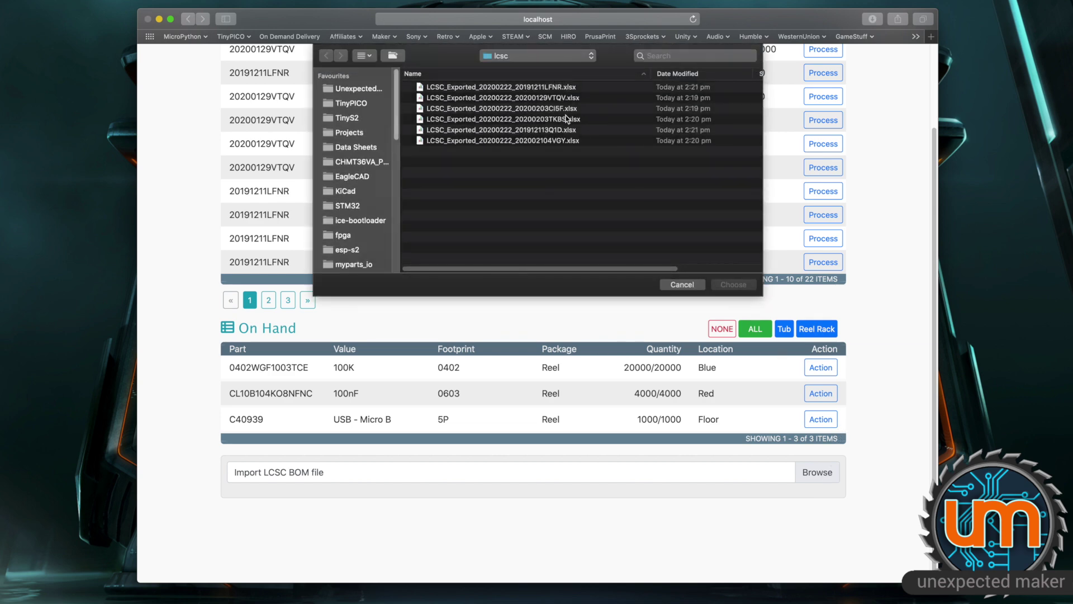
click(564, 111)
double_click(564, 110)
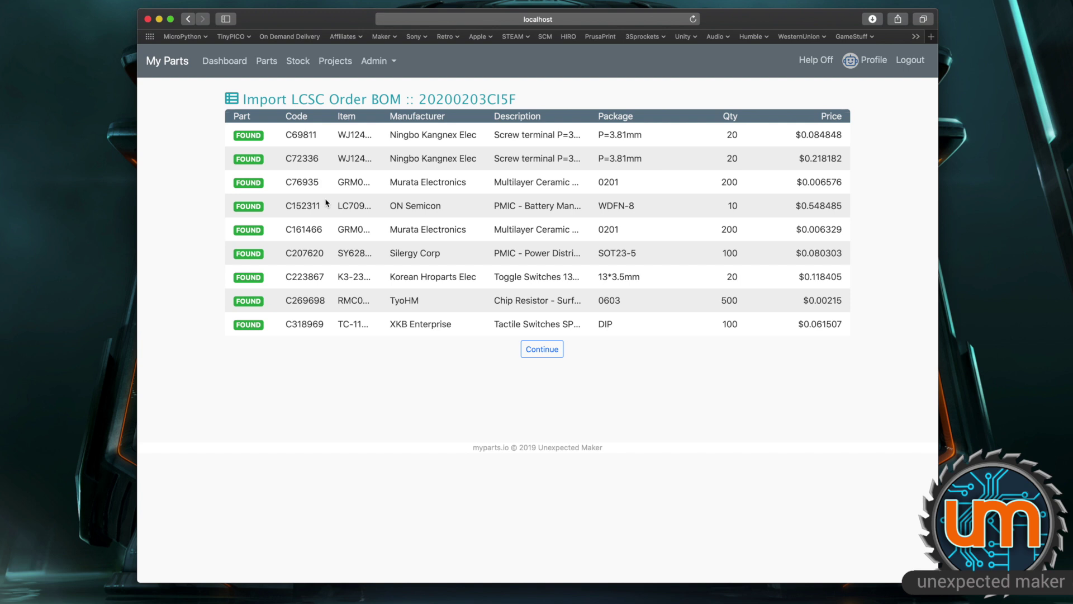
click(547, 351)
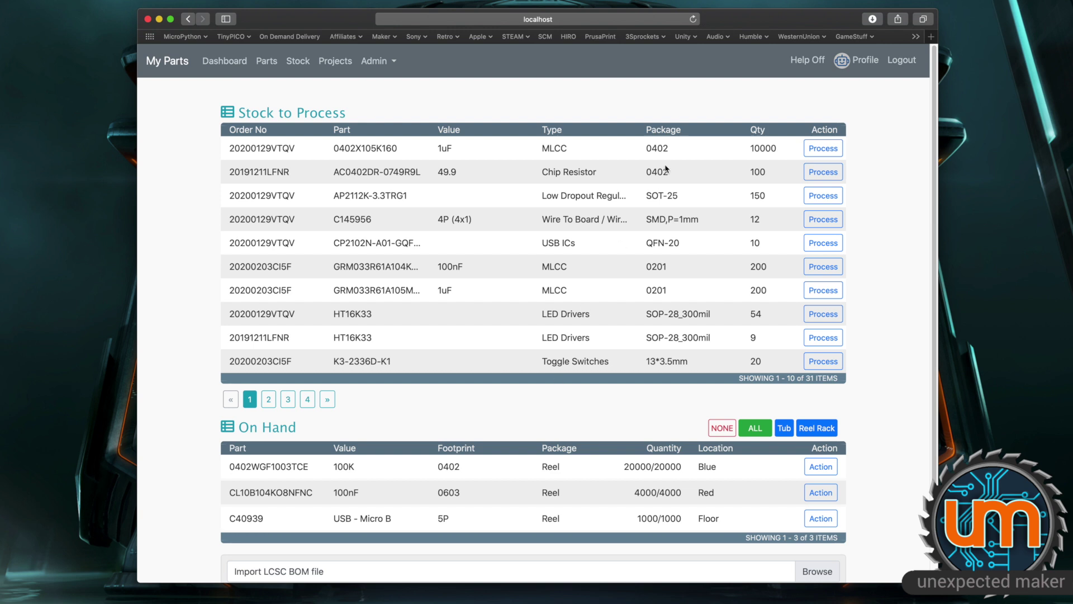
Add the 10000 1uF 0402 capacitors (0402X105K160) to stock as a Reel on the Blue reel rack
click(815, 152)
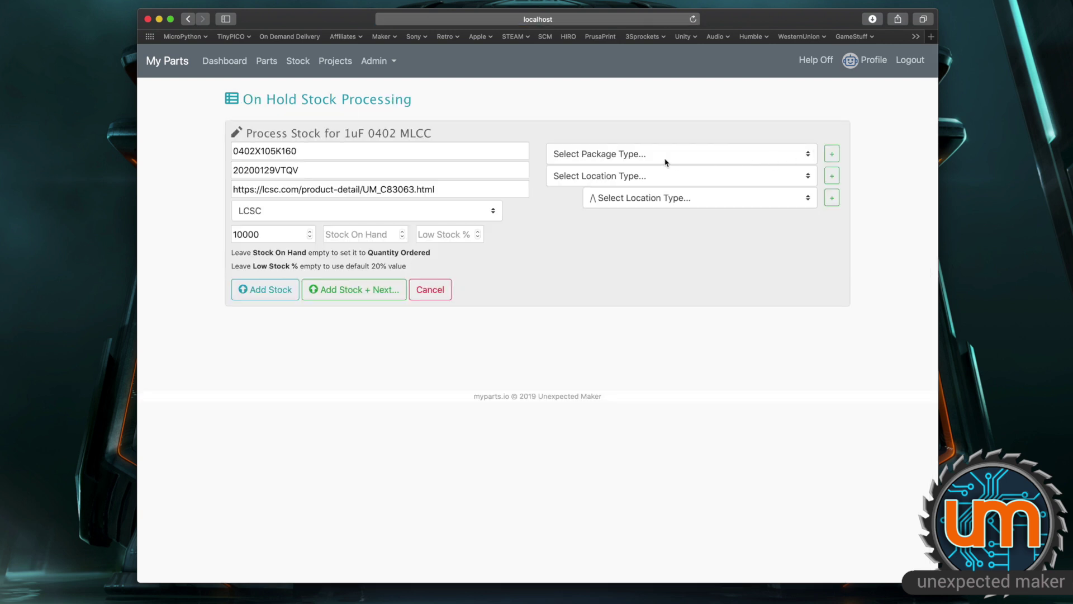
click(660, 159)
click(617, 206)
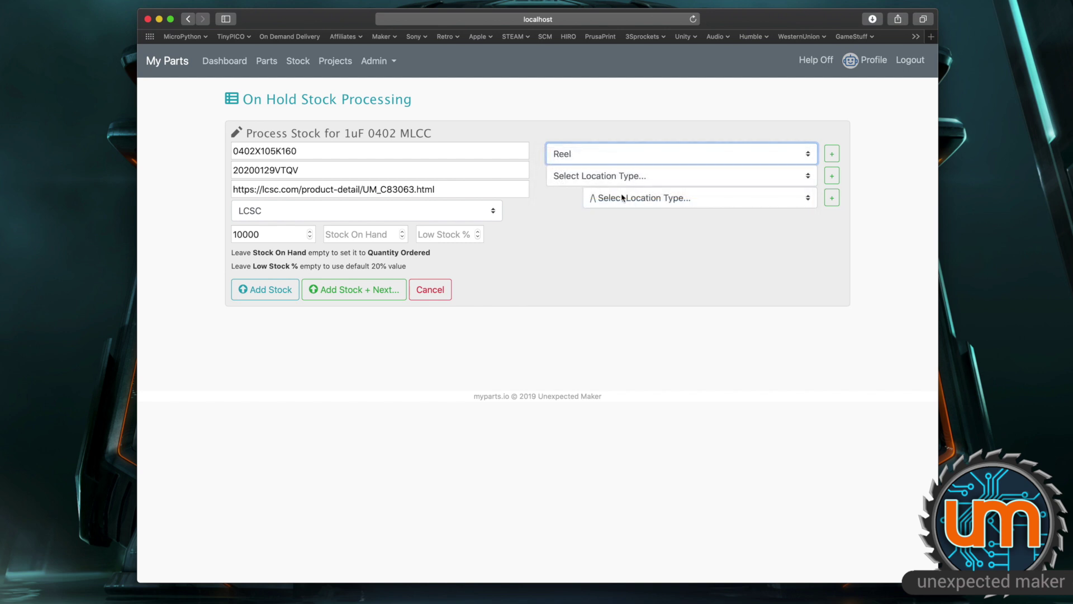
click(623, 178)
click(609, 232)
click(649, 198)
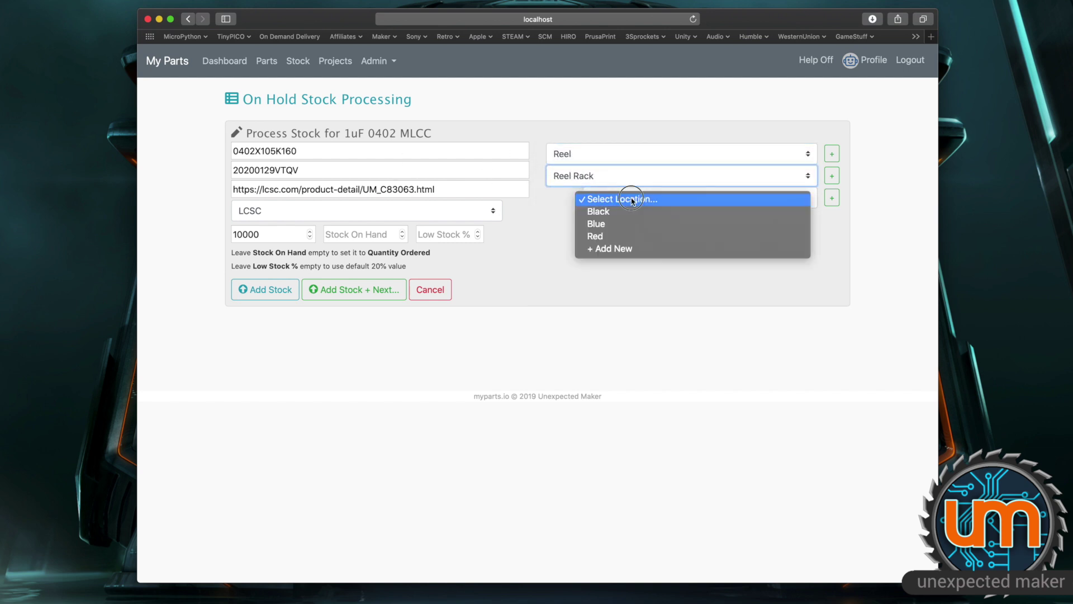
click(609, 224)
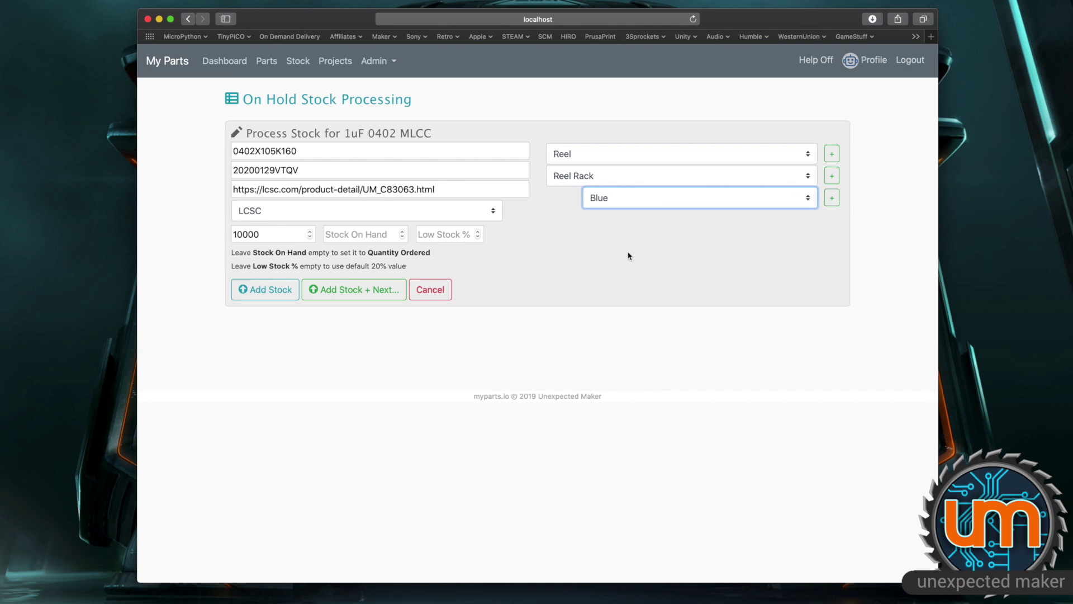
click(275, 293)
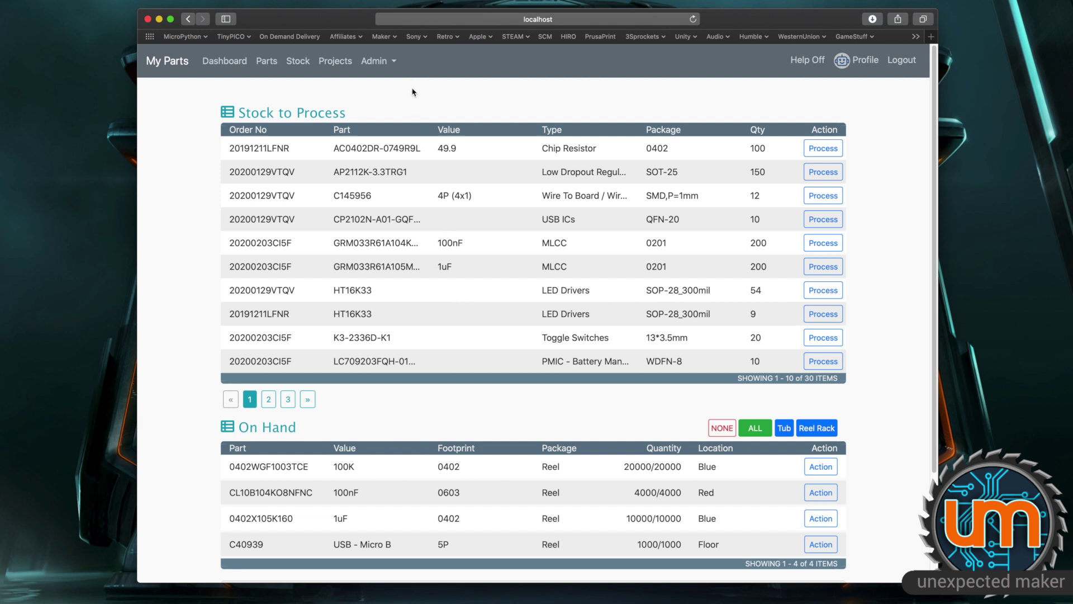
Open the TinyPICO project's BOM from page 2 of the Projects list
click(342, 66)
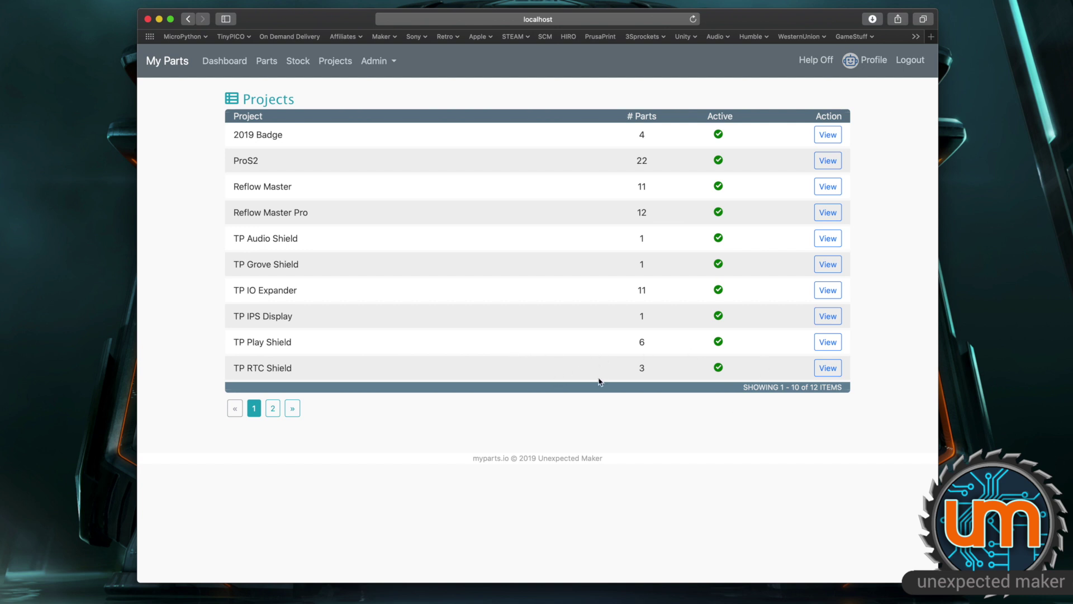
click(274, 413)
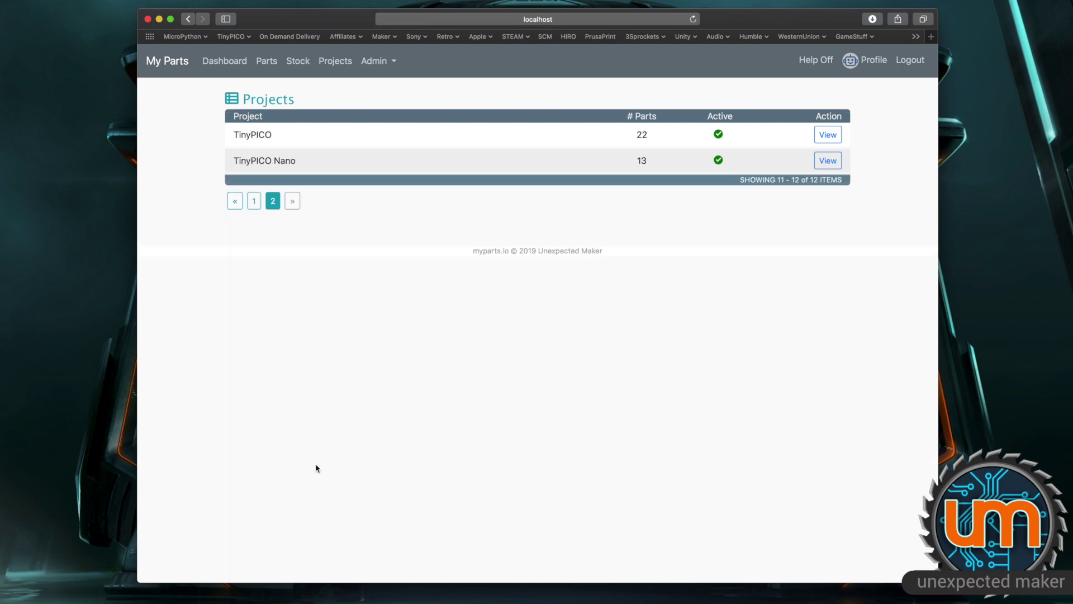
click(828, 136)
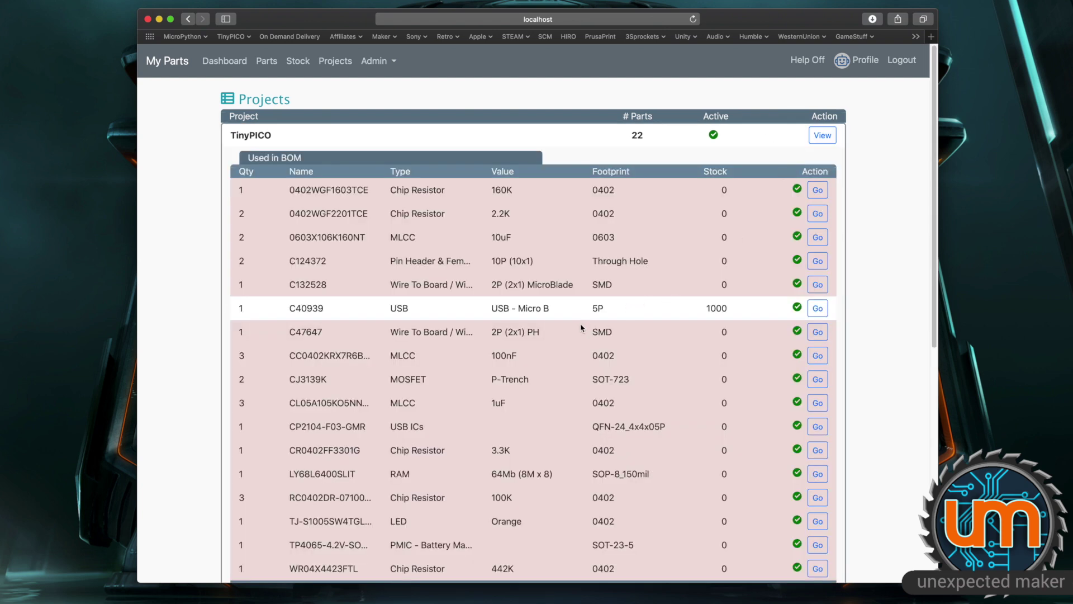
scroll(585, 324, down, 2)
Review the TinyPICO BOM tables: 17 parts used, 5 unused, only C40939 in stock
scroll(585, 328, down, 1)
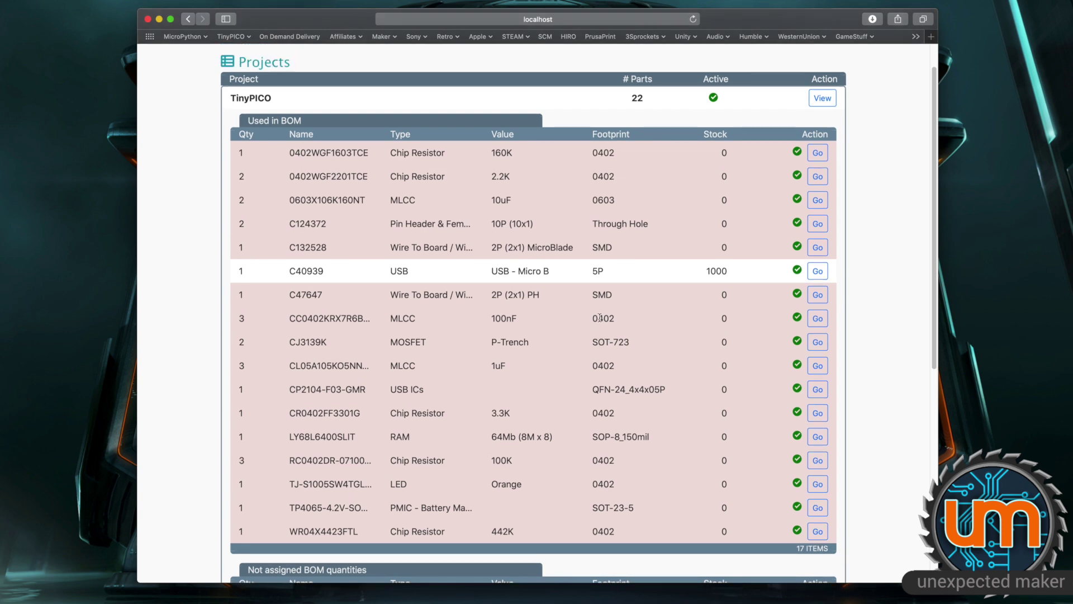
scroll(598, 288, down, 1)
scroll(598, 290, down, 10)
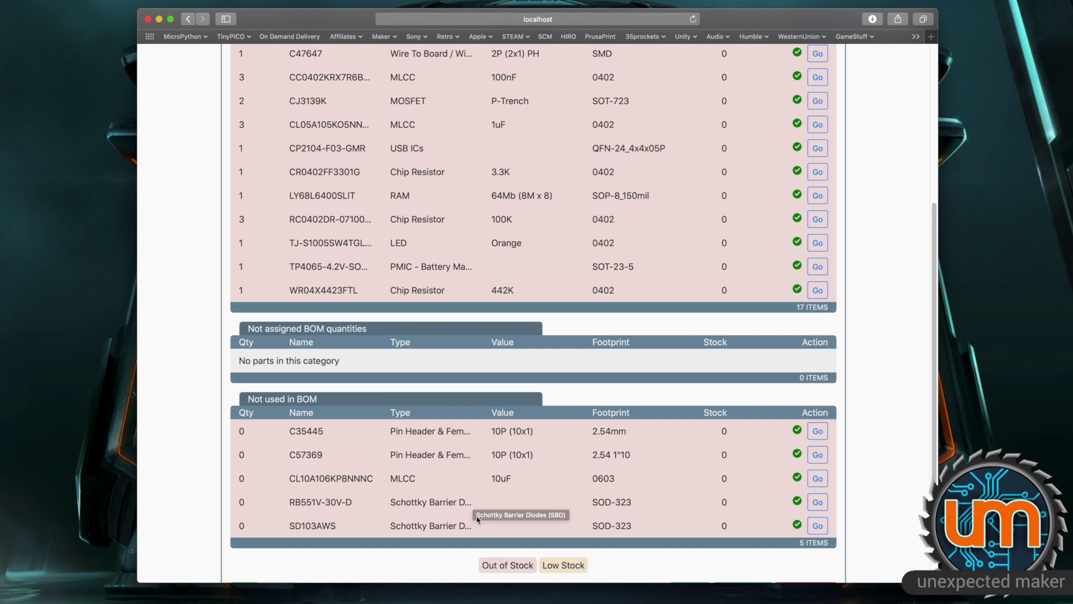
scroll(652, 520, down, 1)
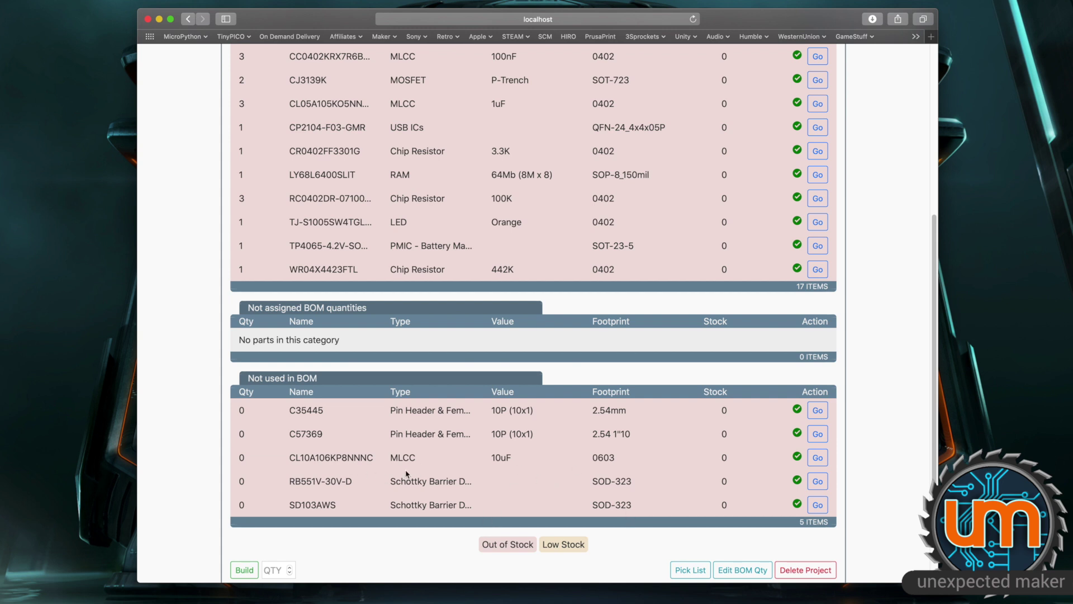
drag(641, 462, 446, 451)
click(462, 481)
scroll(400, 449, up, 4)
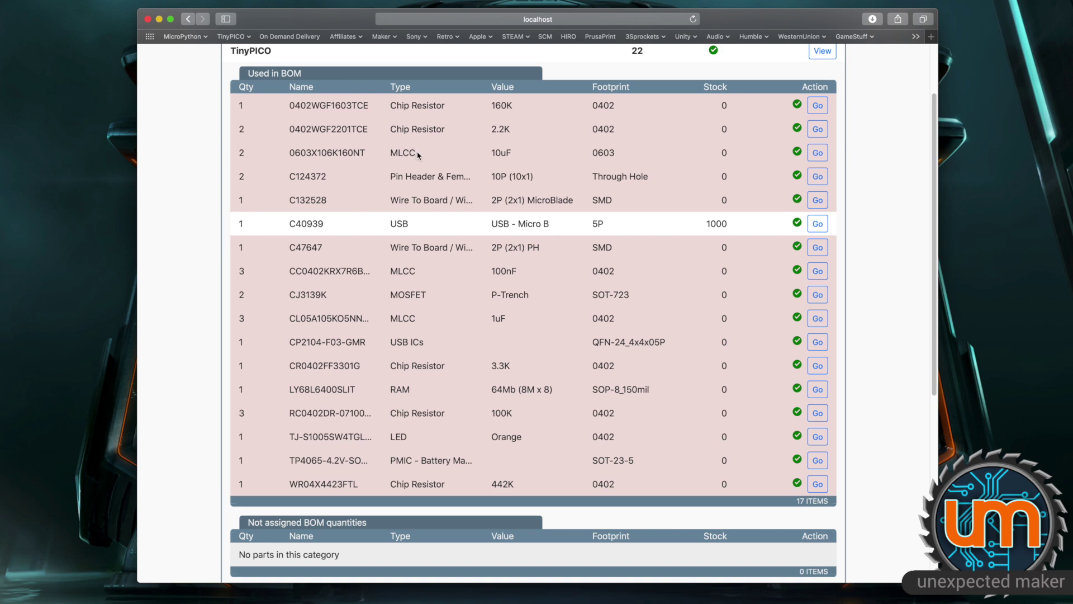
scroll(418, 154, down, 5)
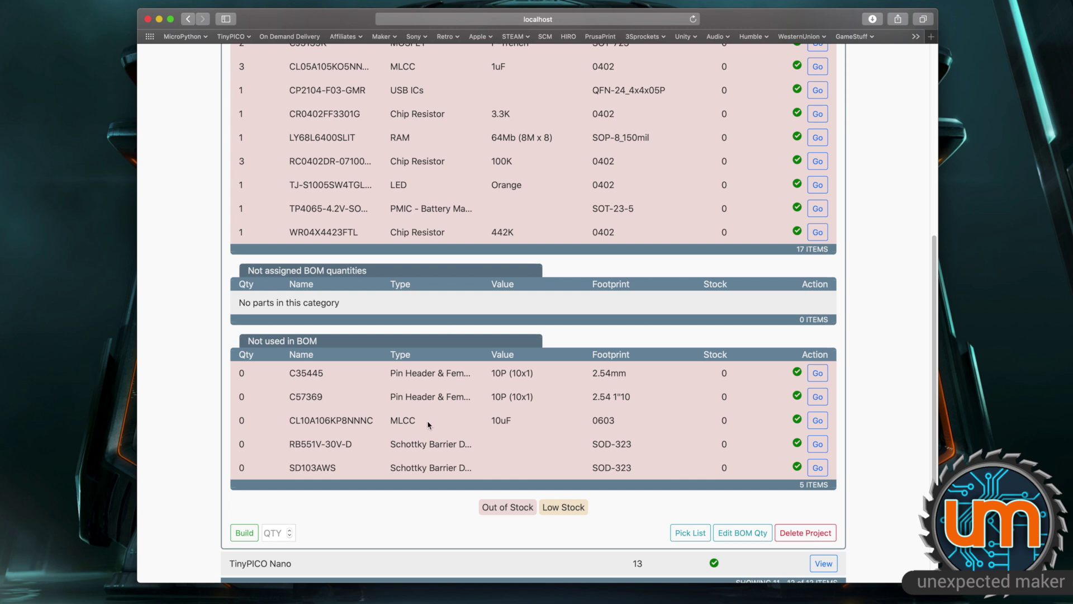
scroll(418, 426, down, 1)
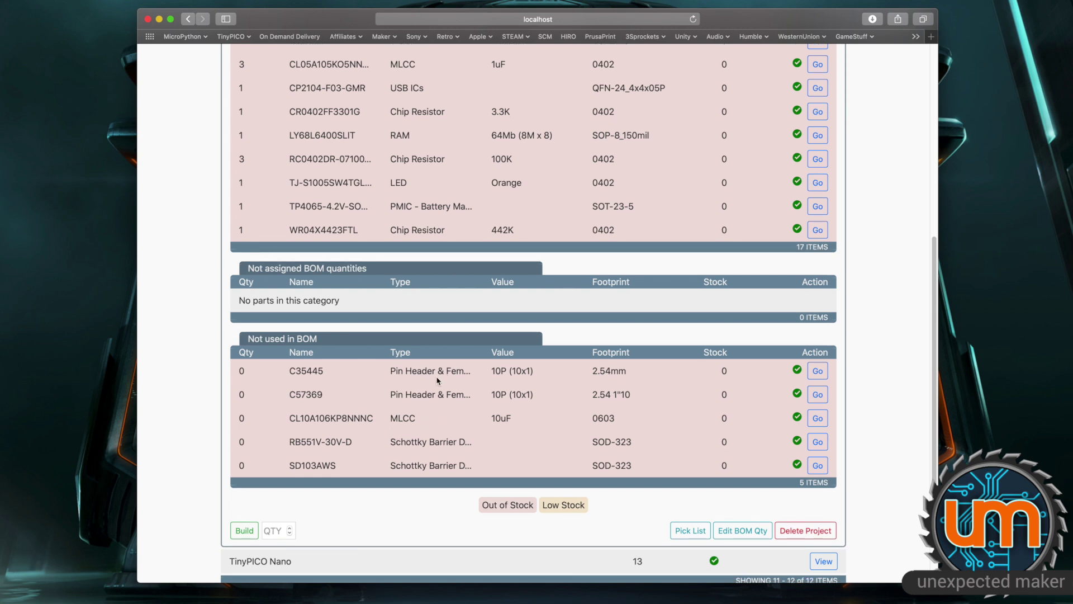
scroll(438, 381, down, 1)
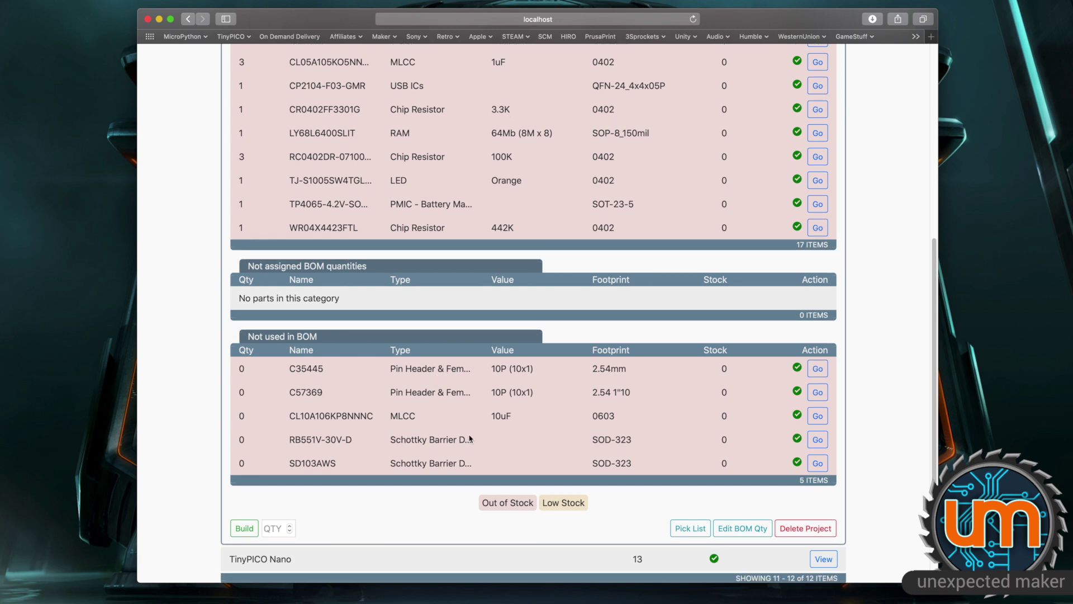
click(748, 528)
scroll(516, 284, up, 10)
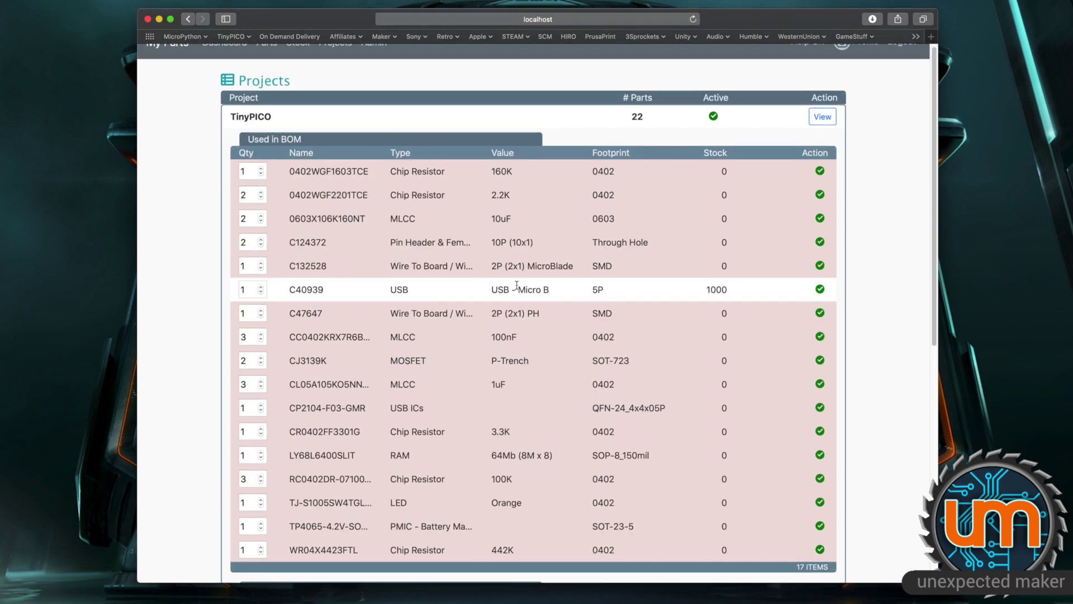
scroll(516, 285, down, 5)
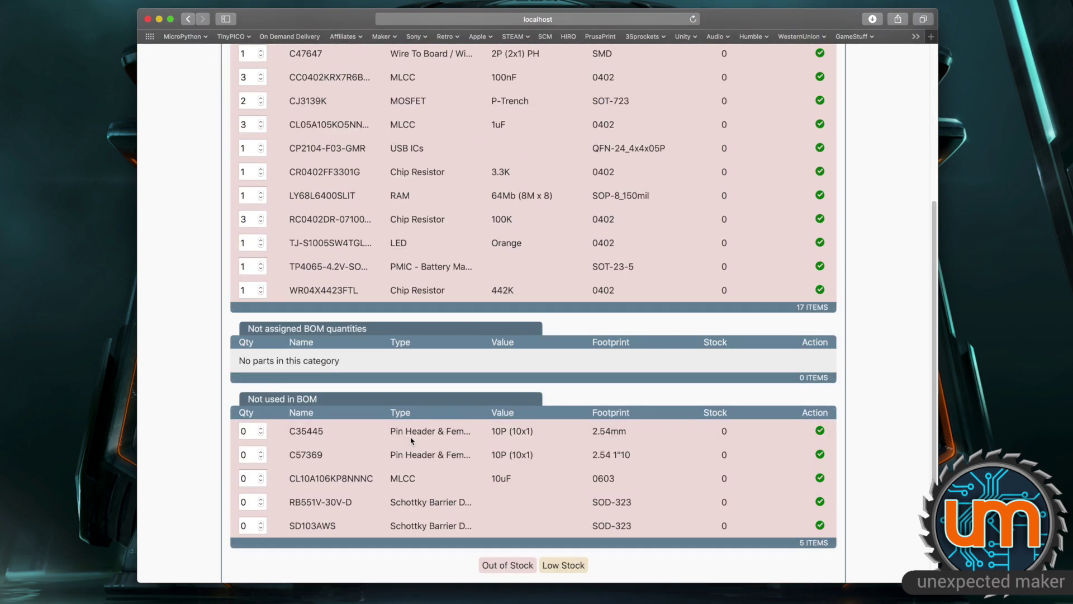
scroll(409, 441, down, 1)
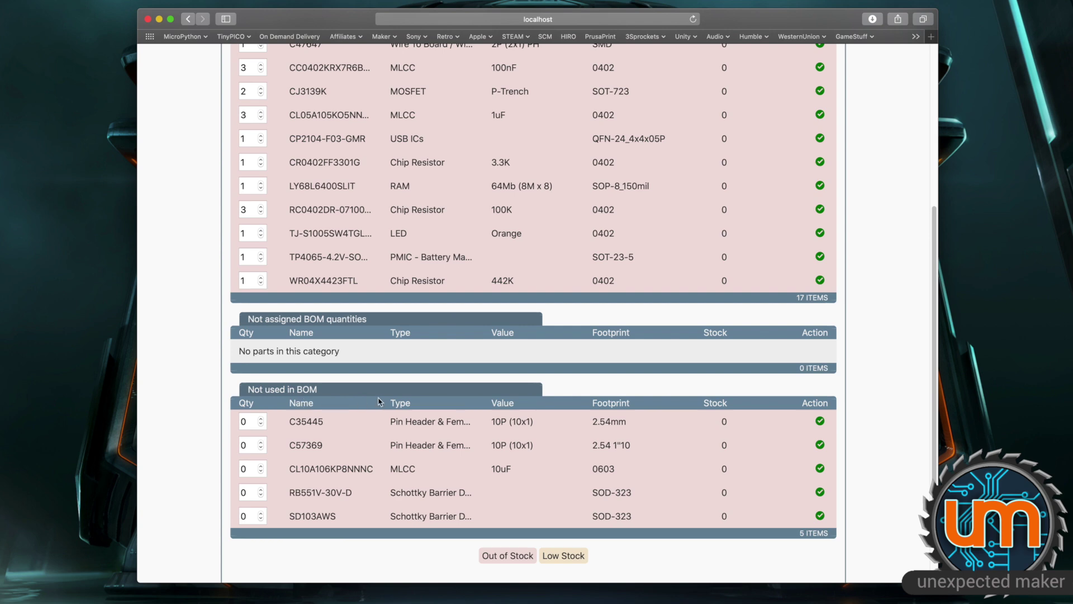
scroll(381, 407, up, 2)
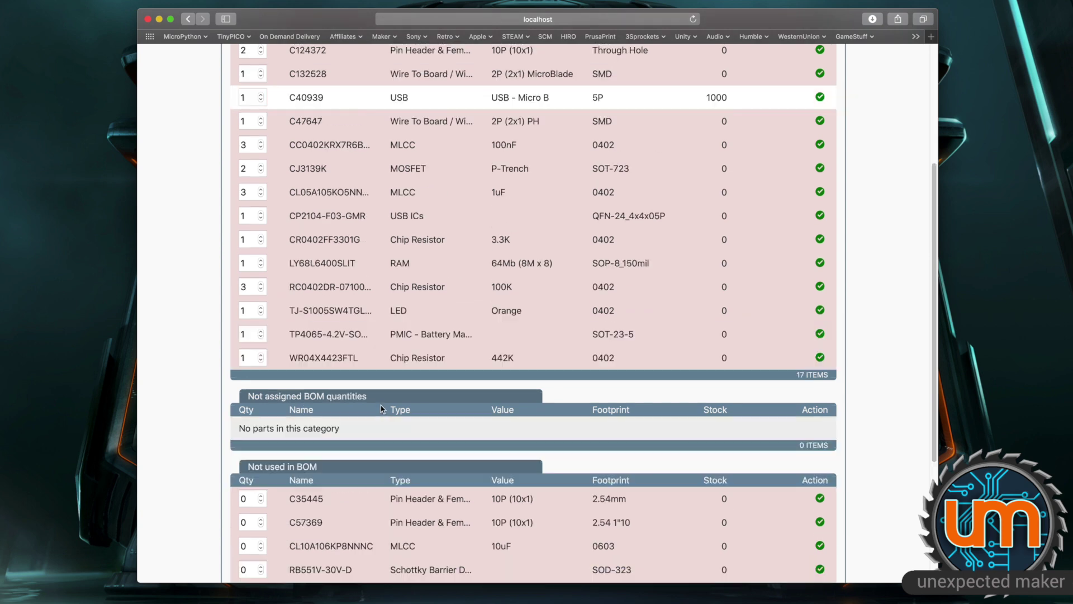
scroll(381, 408, up, 2)
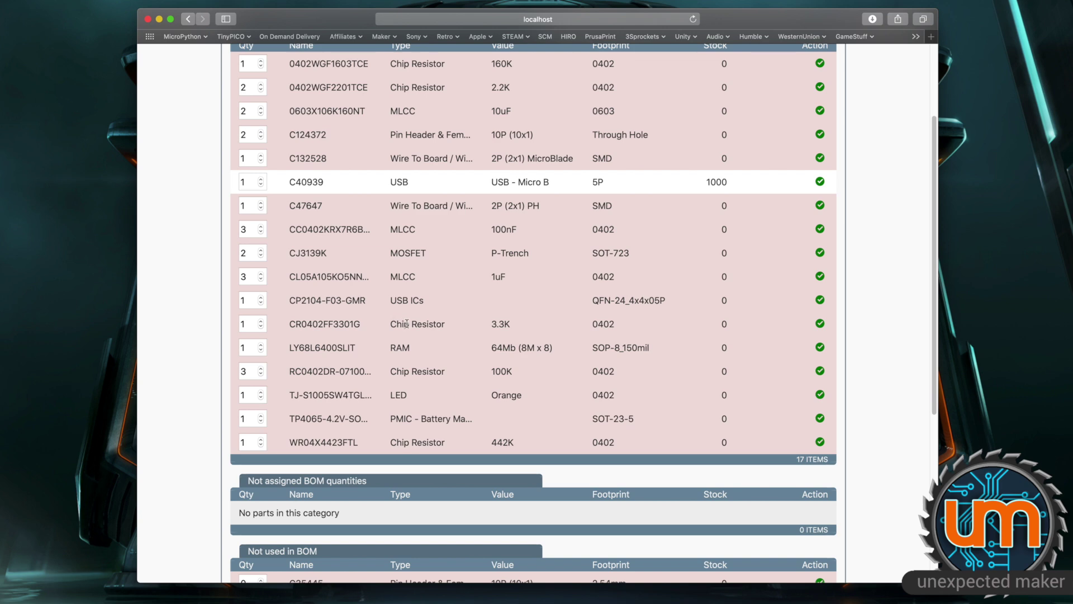
scroll(407, 324, down, 7)
click(820, 455)
scroll(643, 312, up, 3)
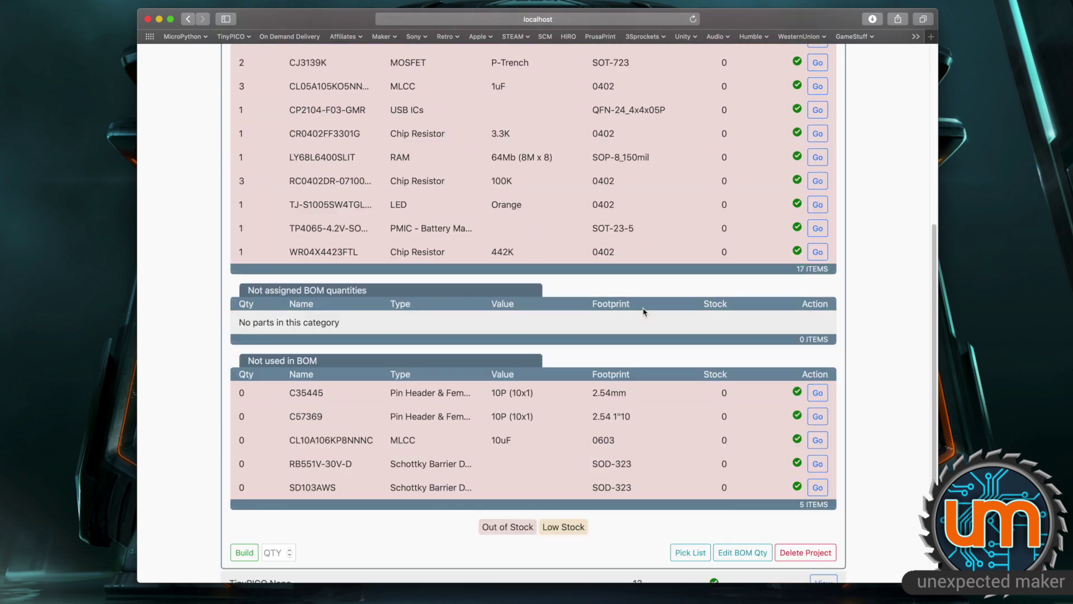
scroll(644, 312, up, 7)
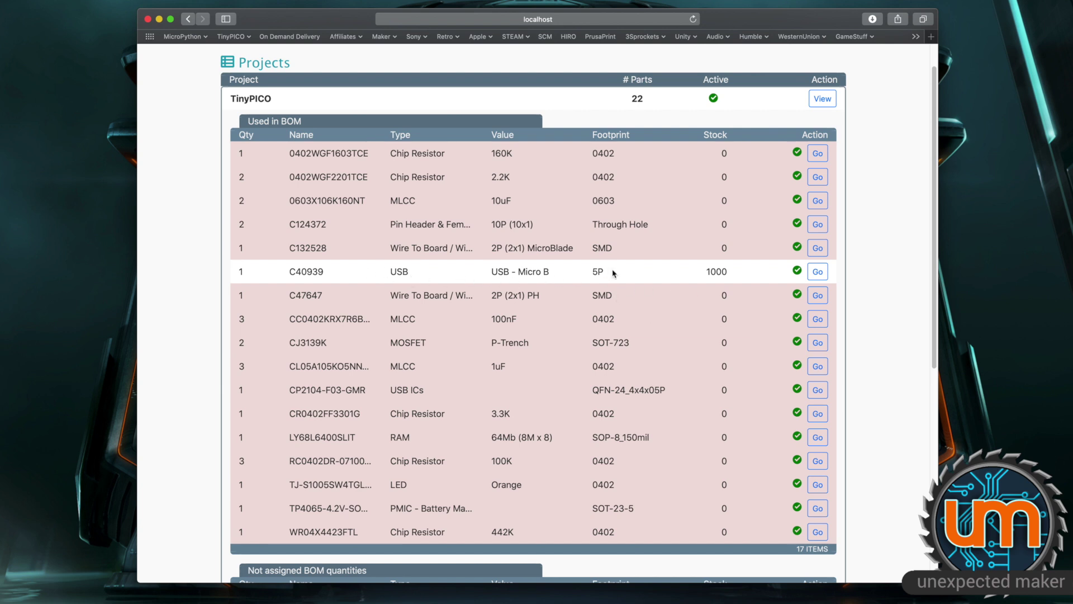
click(714, 271)
scroll(674, 204, down, 5)
scroll(650, 339, down, 4)
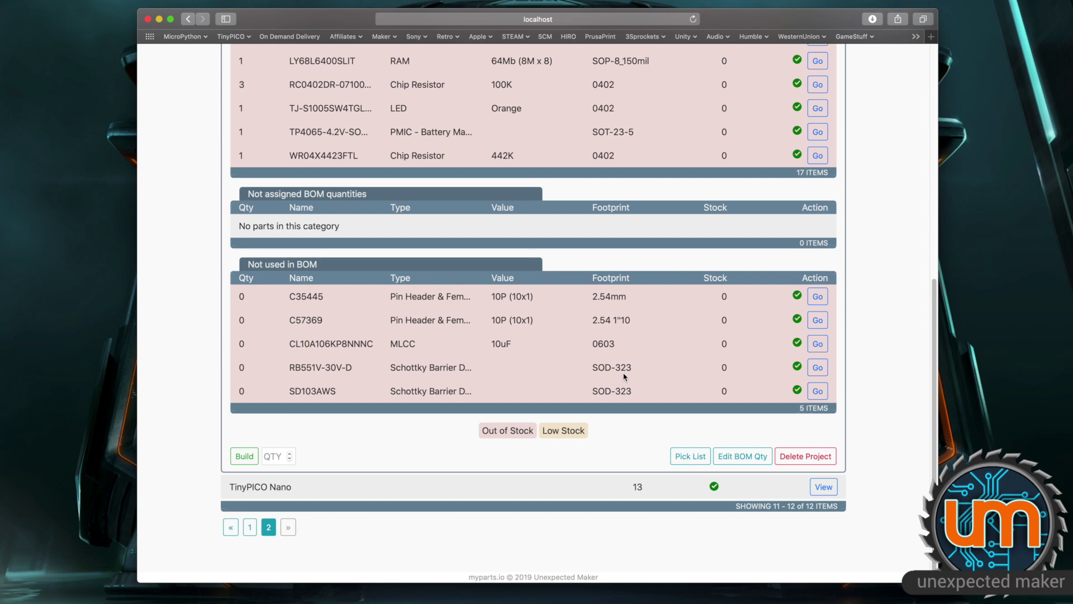
scroll(624, 376, up, 5)
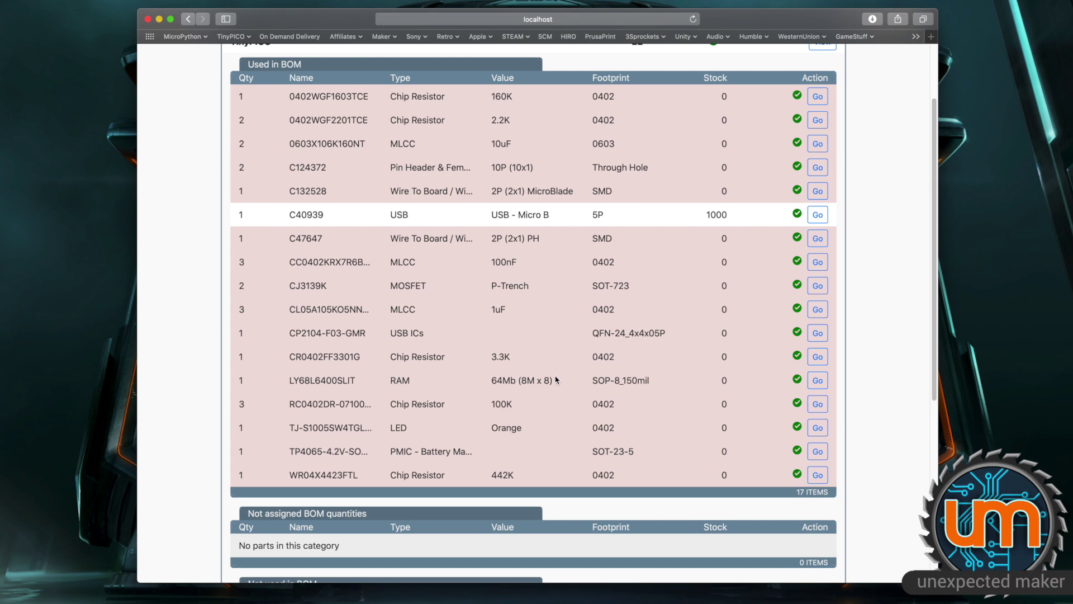
scroll(585, 380, down, 3)
scroll(585, 377, down, 2)
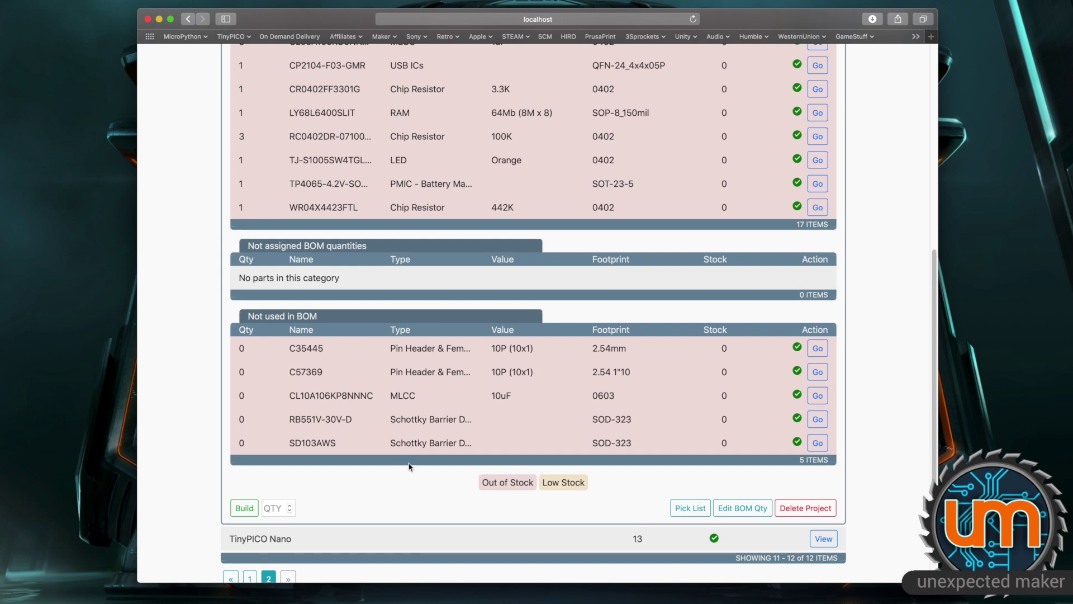
scroll(391, 464, down, 2)
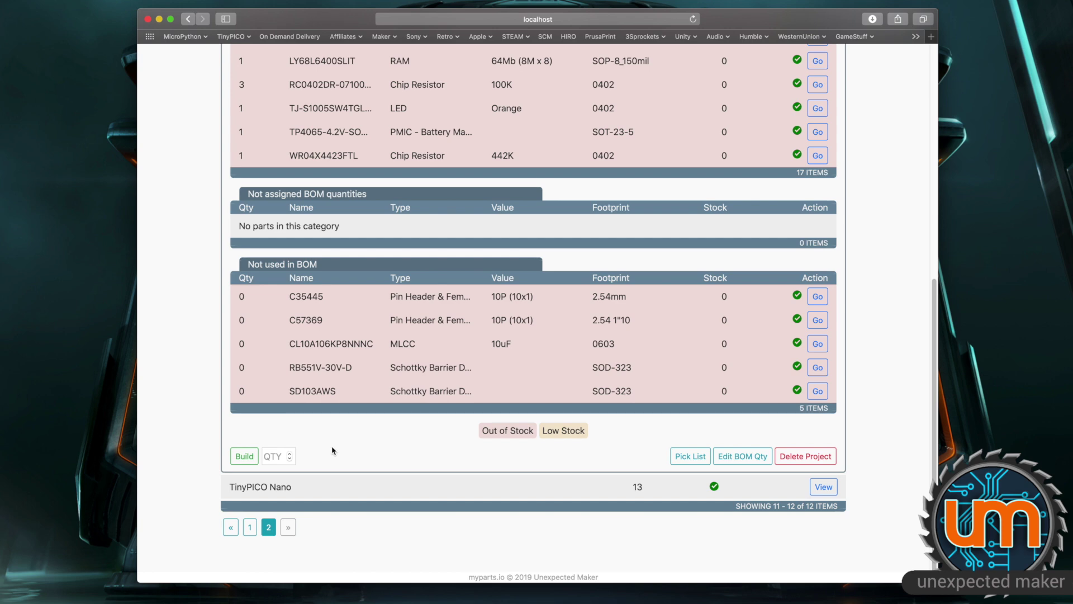
scroll(419, 420, up, 2)
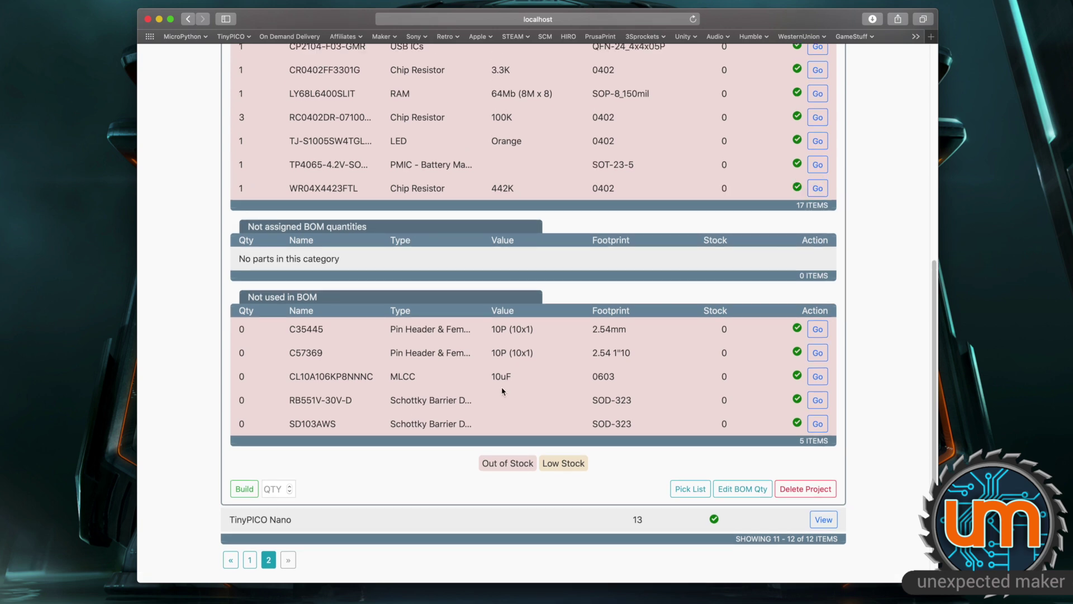
scroll(503, 390, up, 10)
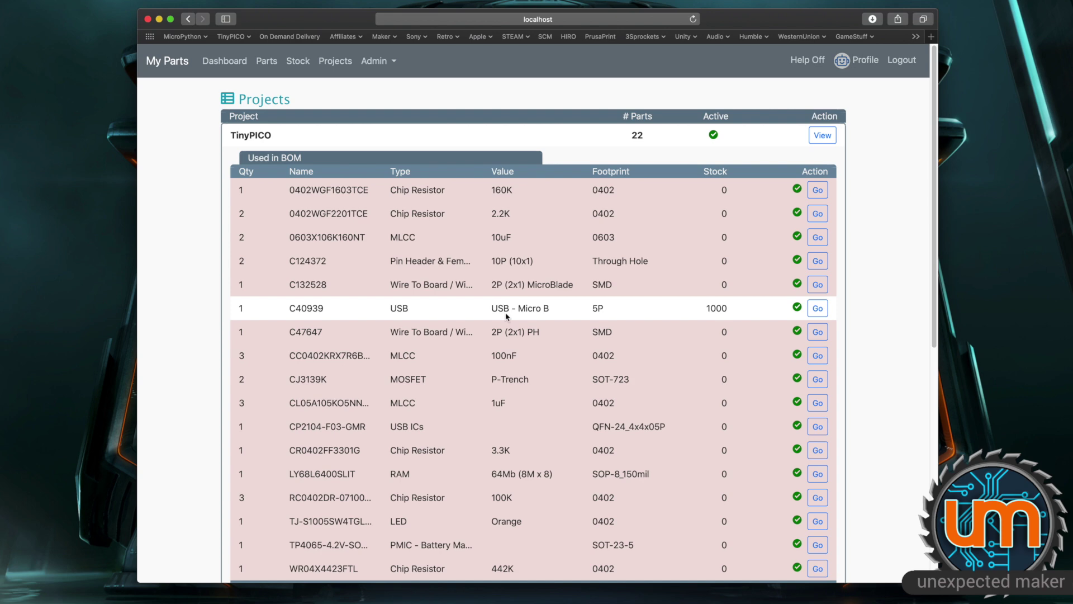
Go back to the Stock page listing 30 items to process and four on hand
click(302, 63)
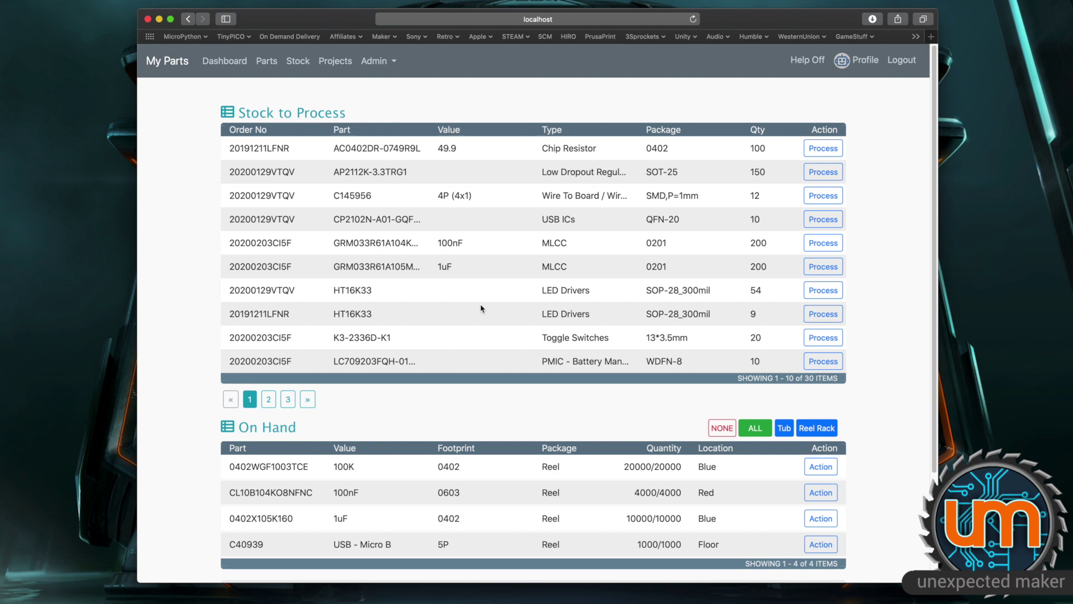